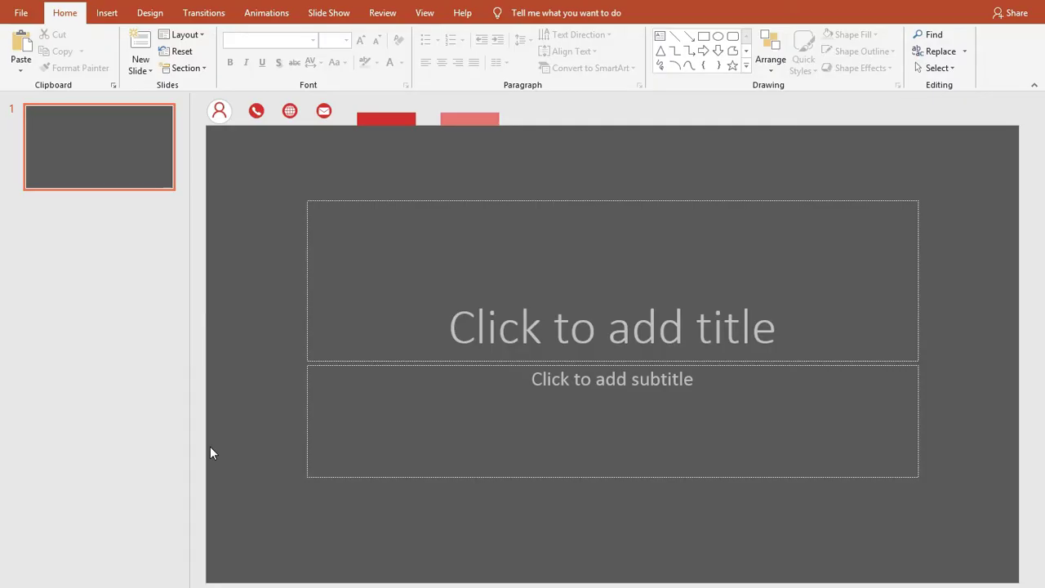
- Switch the slide to the Blank layout and draw a rounded rectangle
left_click(201, 35)
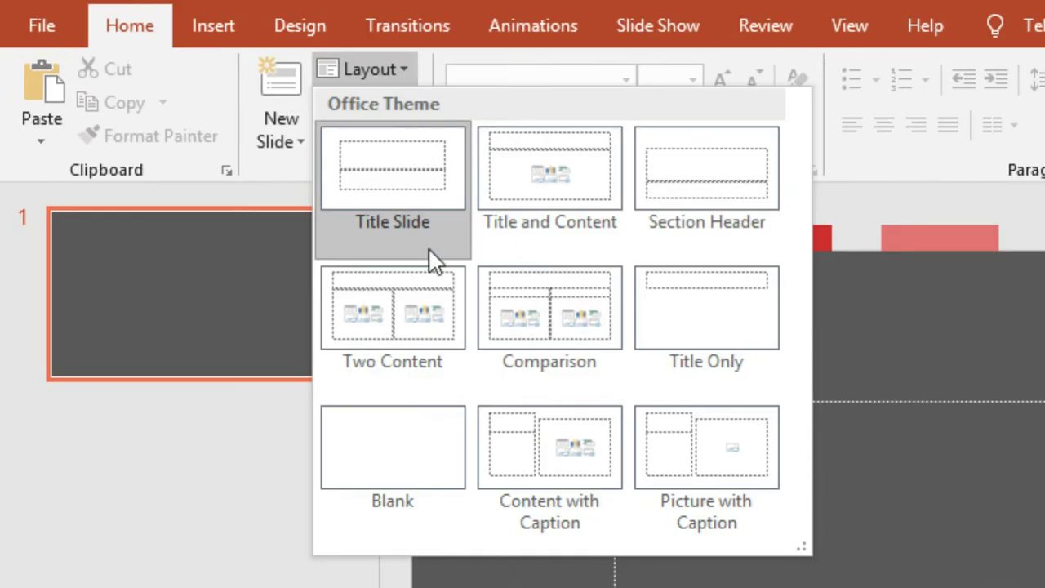
left_click(426, 456)
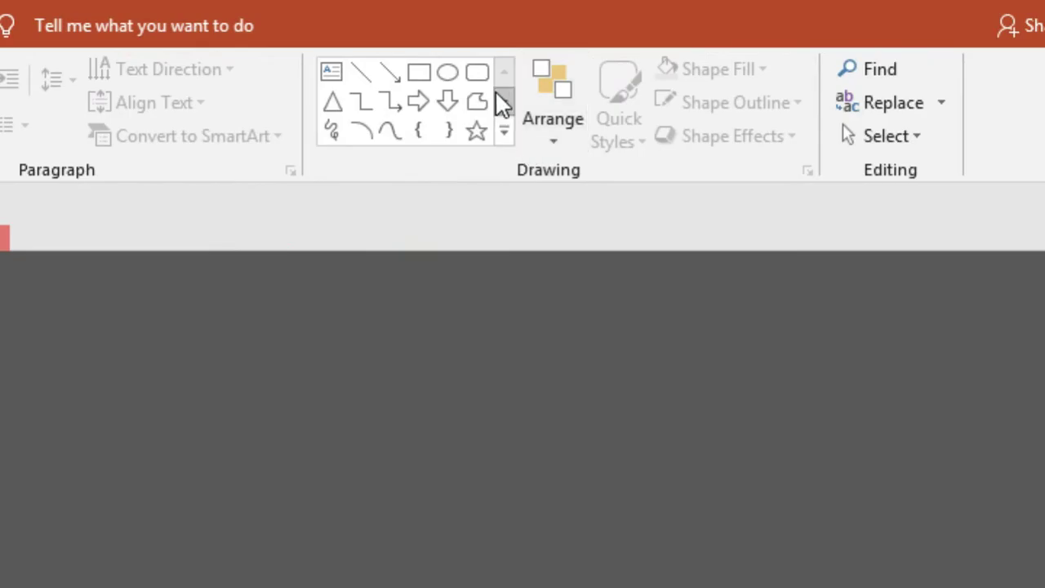
left_click(477, 76)
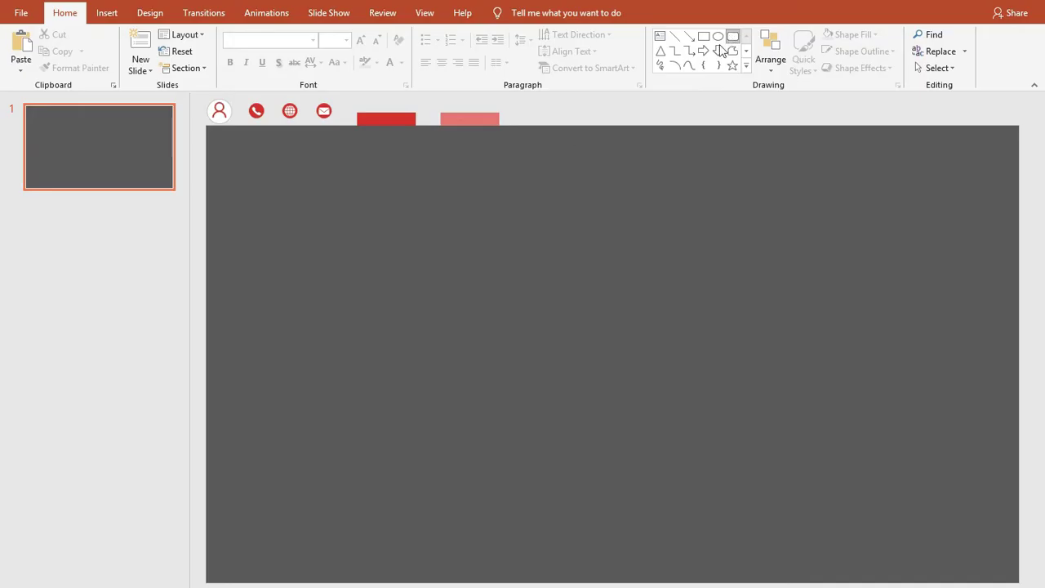
left_click_drag(259, 154, 417, 268)
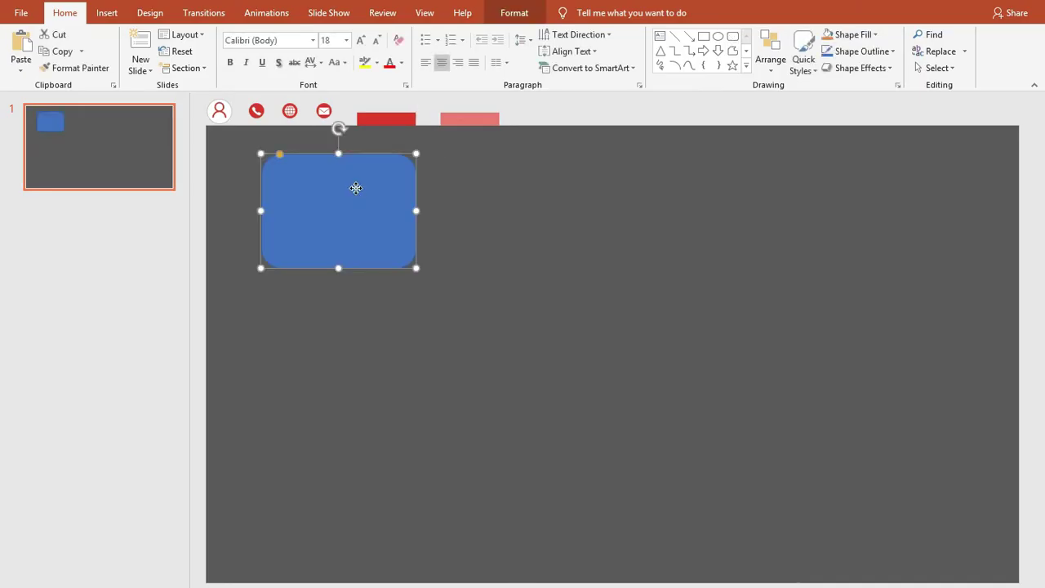
- Resize the rounded rectangle to 2.5" high by 2.5" wide
right_click(356, 189)
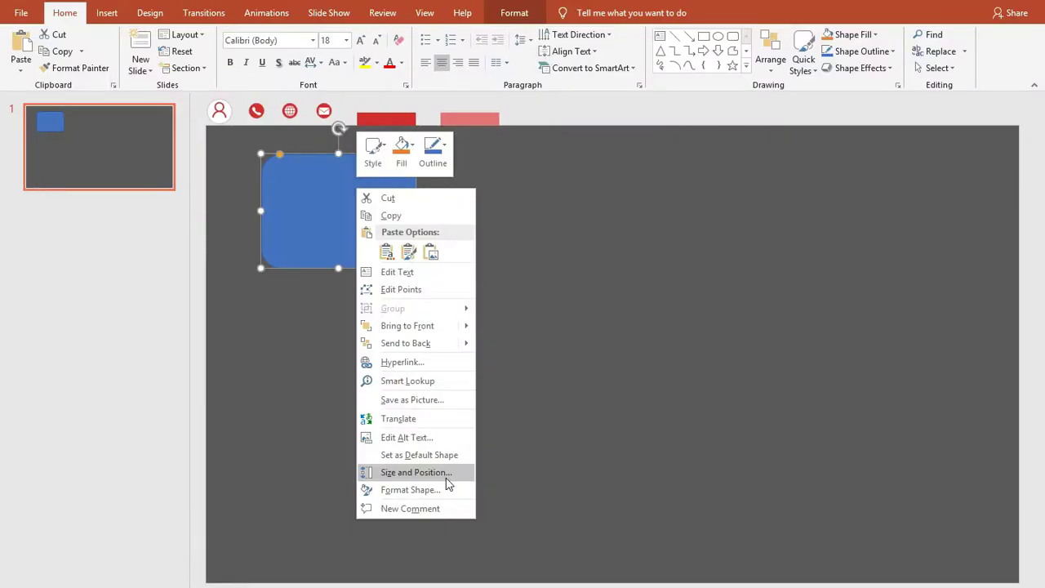
left_click(447, 477)
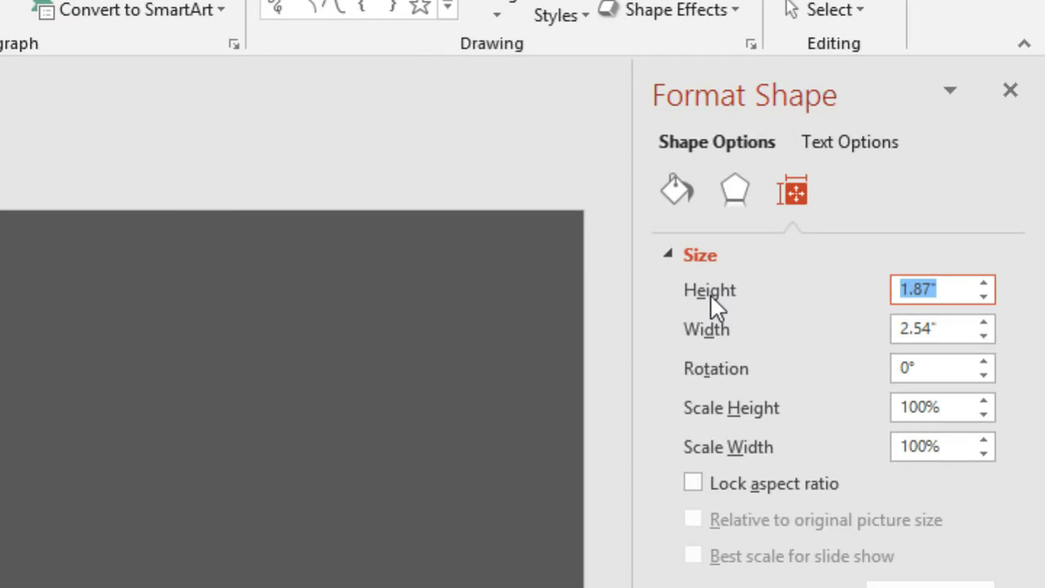
type("2.5")
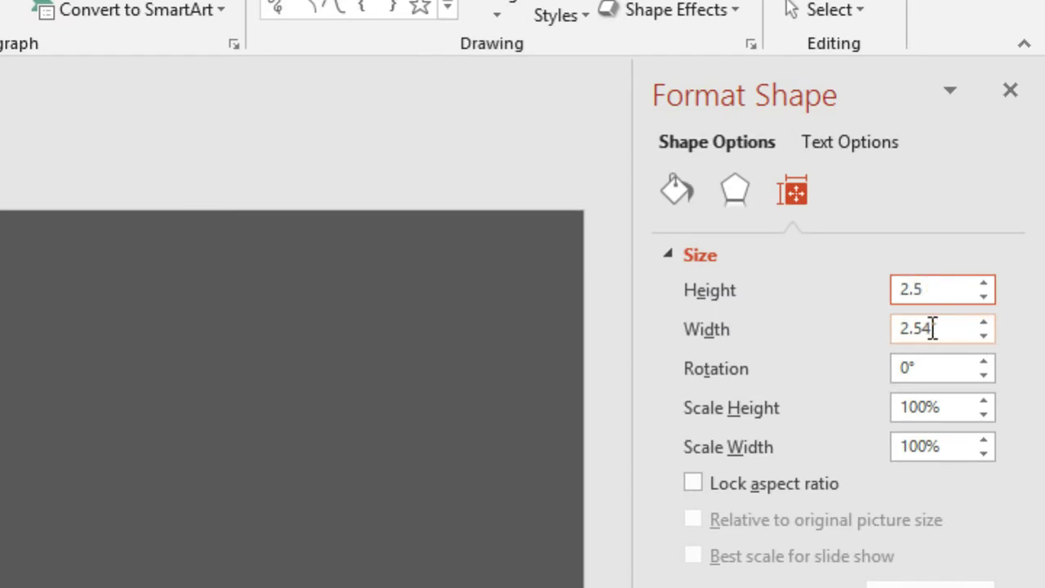
key("Tab")
type("2.")
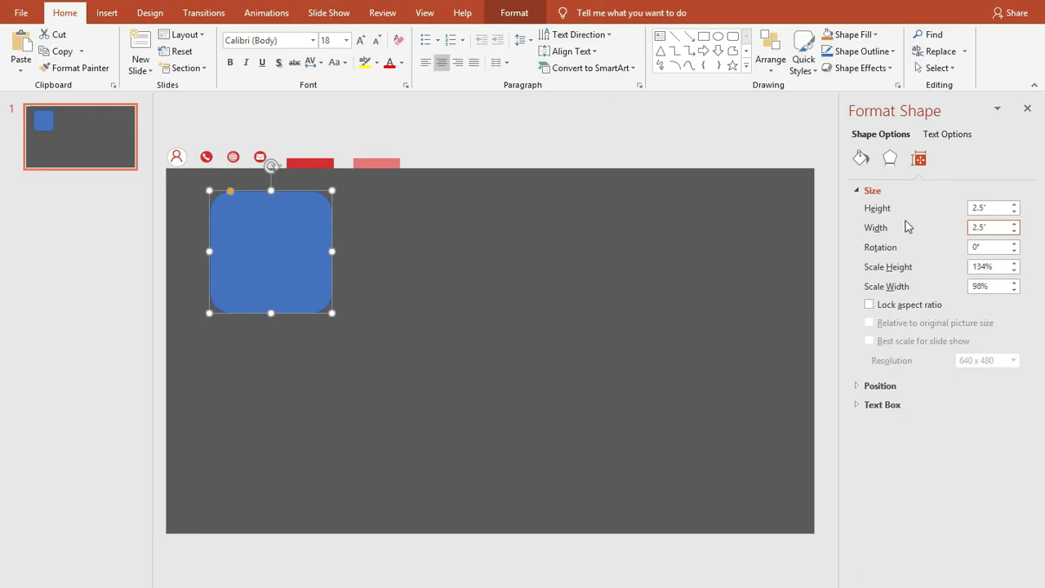
left_click(1026, 109)
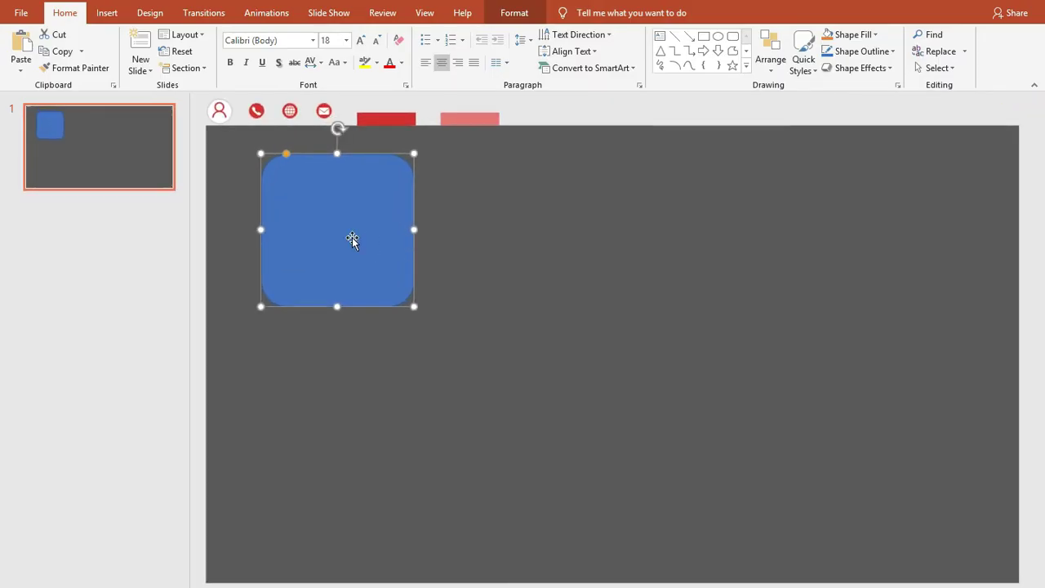
- Centre the square, zoom in, and place helper rectangles along its top and right edges
left_click_drag(341, 240, 601, 365)
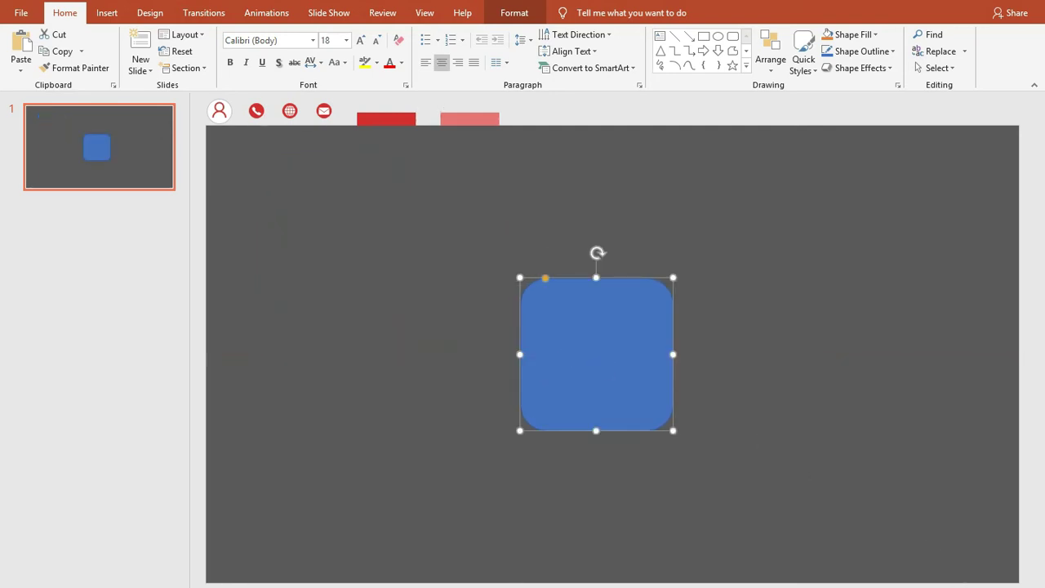
scroll(784, 262, "up", 3)
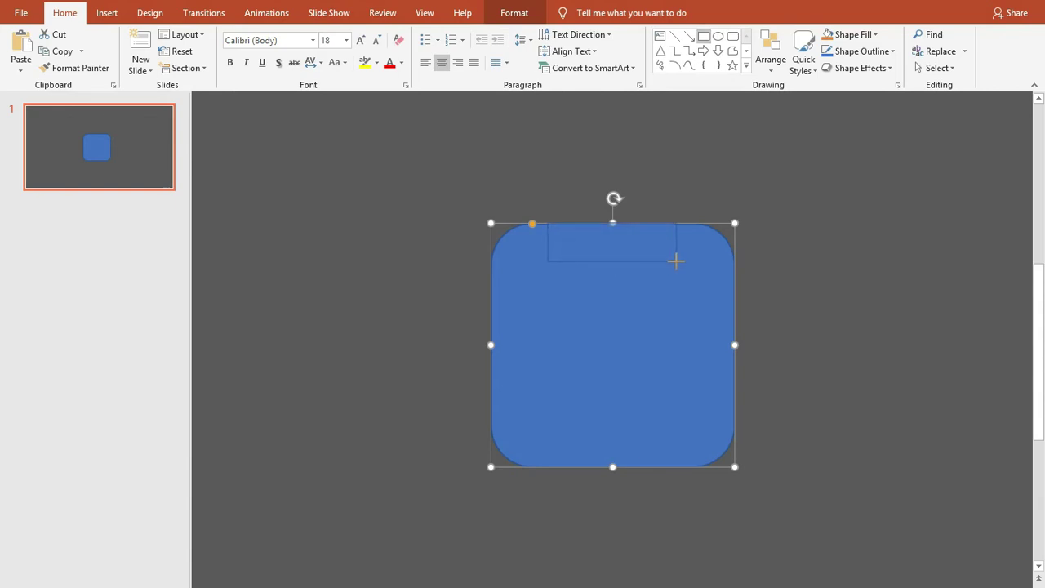
left_click_drag(675, 260, 676, 261)
left_click_drag(628, 236, 681, 348)
left_click_drag(665, 301, 720, 329)
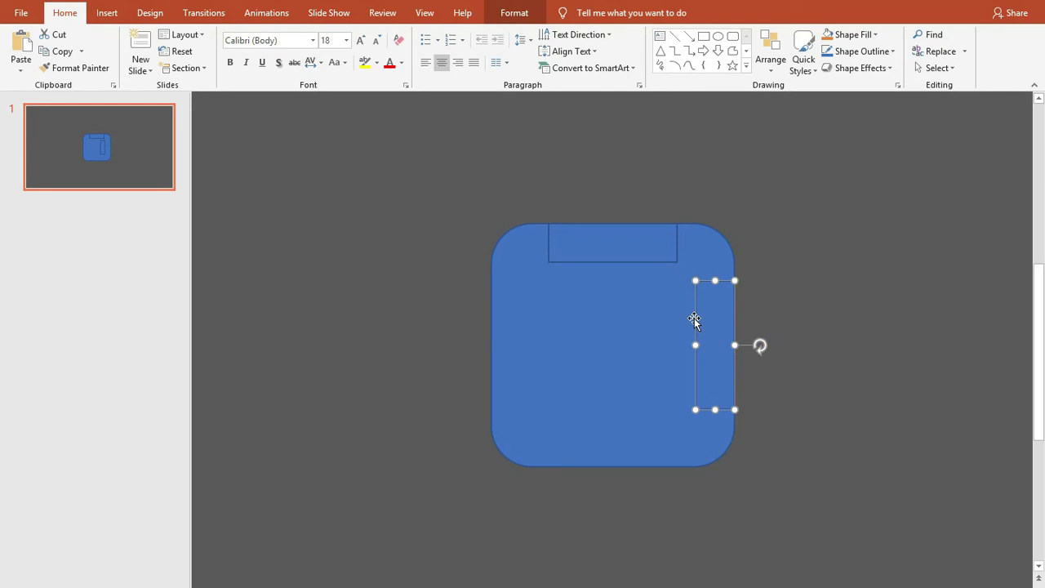
- Copy the square down and left, then delete both helper rectangles
left_click(612, 310)
left_click_drag(618, 310, 632, 340)
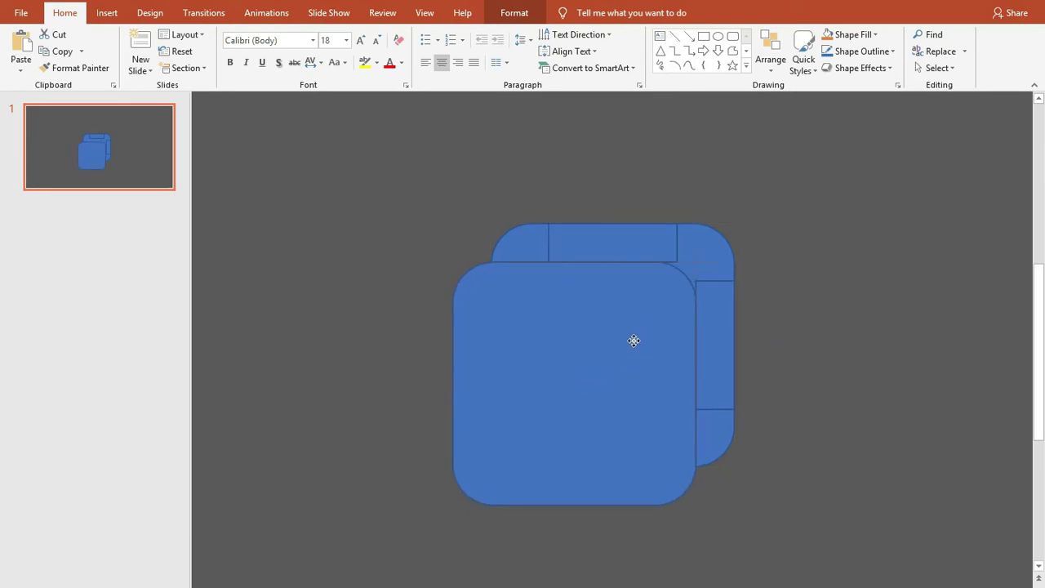
left_click(723, 341)
key("Delete")
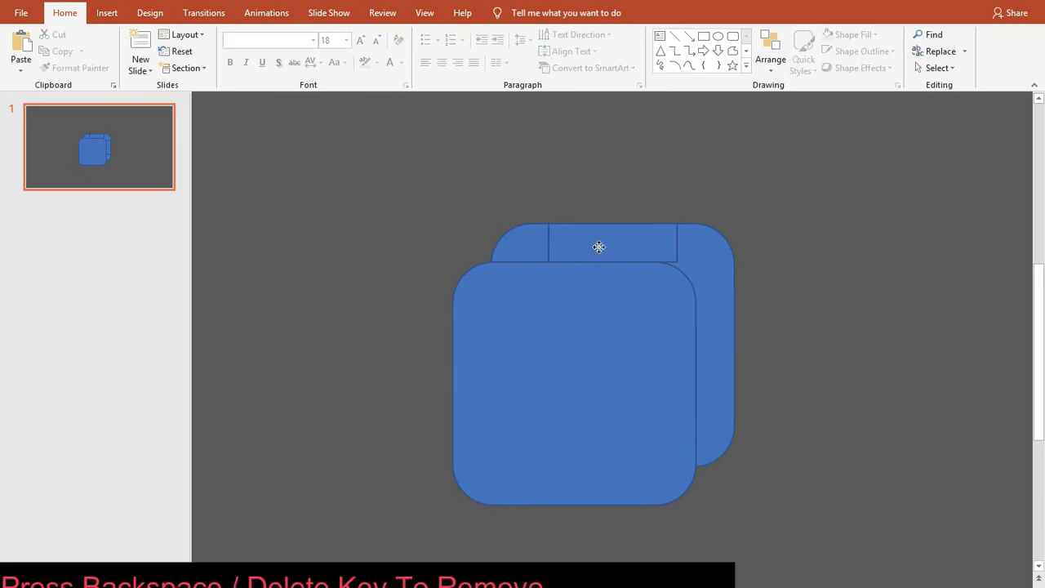
left_click(598, 248)
key("Delete")
- Place a square copy directly below the original and adjust its corner rounding
left_click(588, 325)
left_click_drag(588, 325, 626, 325)
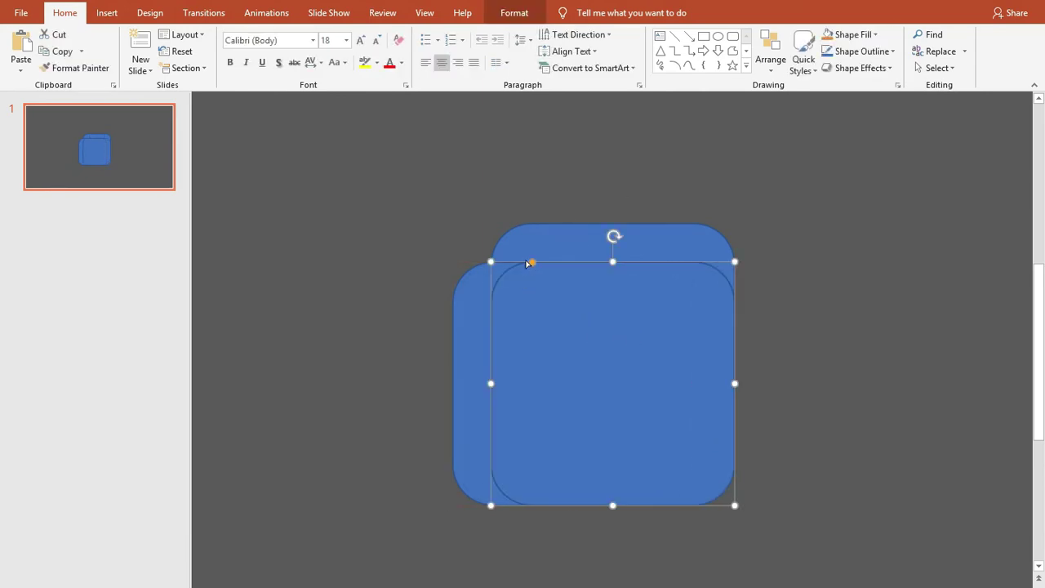
left_click_drag(528, 264, 511, 252)
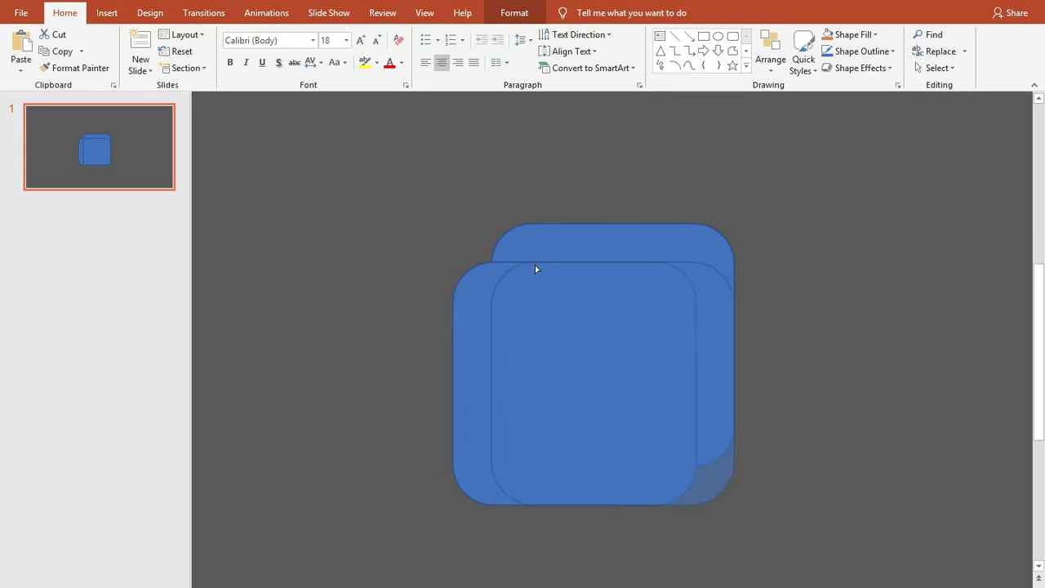
left_click_drag(530, 262, 530, 263)
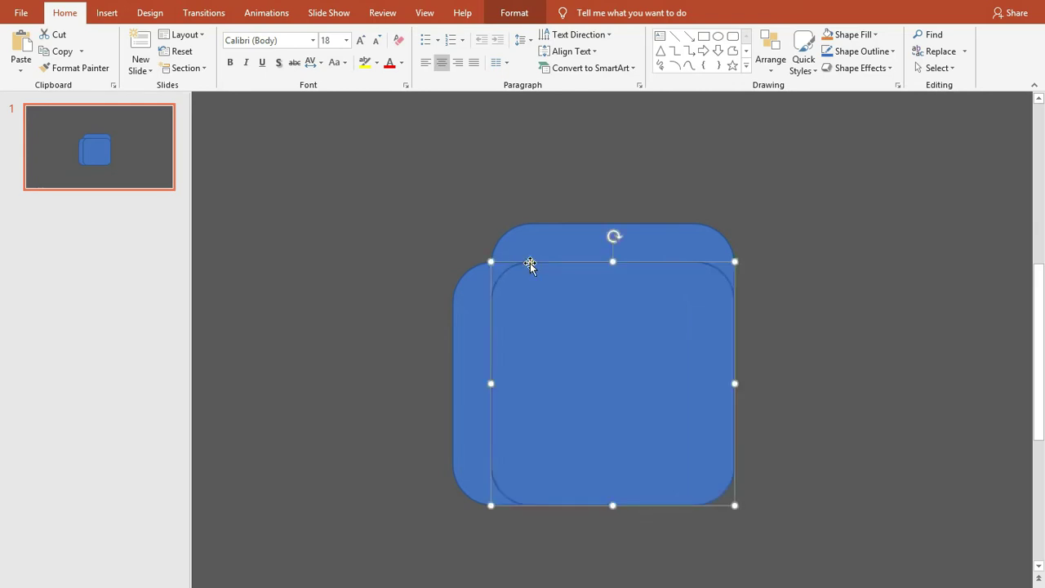
- Duplicate slide 1 as a backup and return to slide 1
right_click(82, 163)
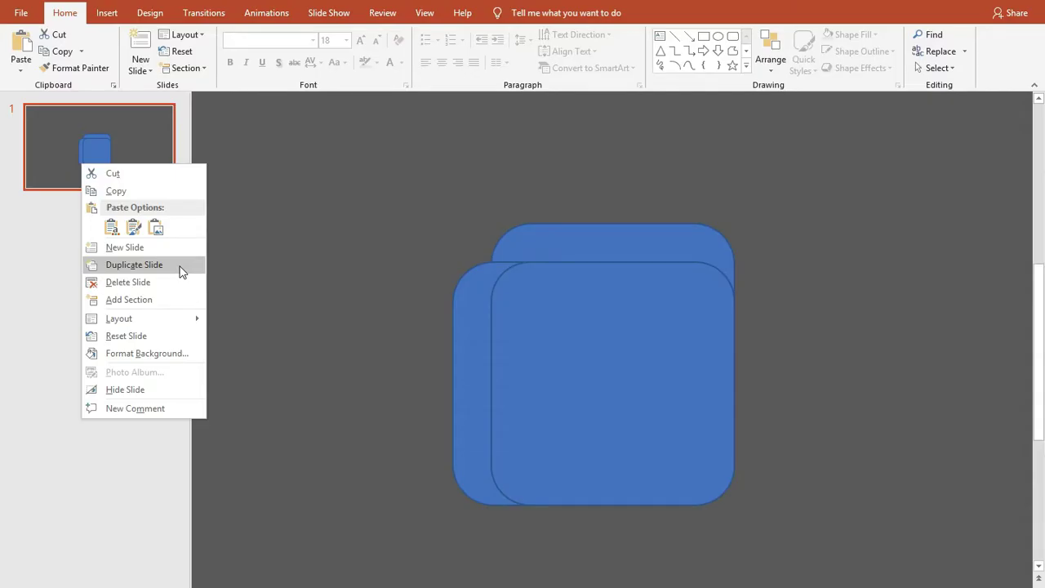
left_click(359, 292)
left_click(85, 157)
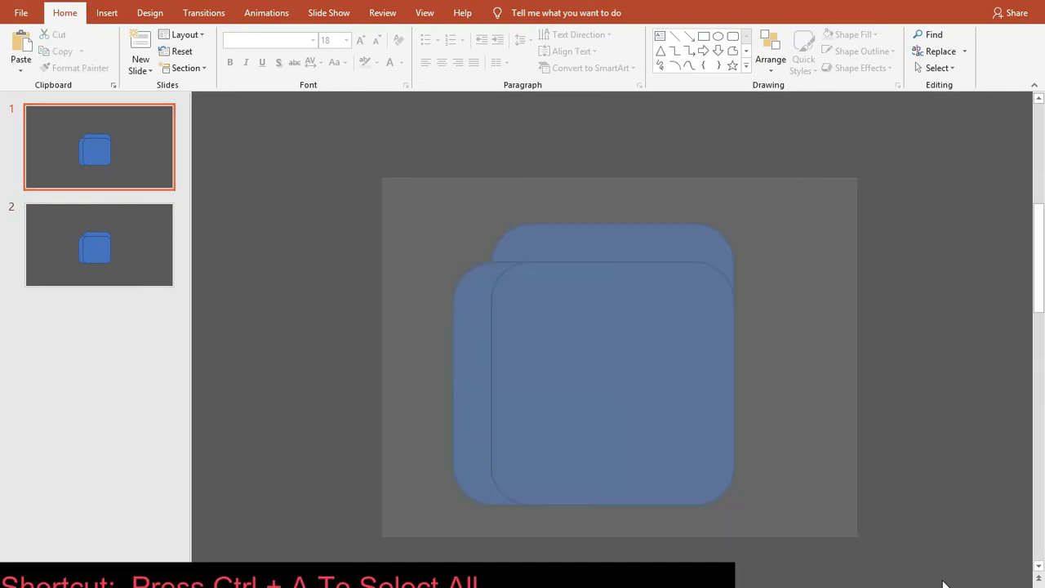
- Subtract the front squares from the back square with Merge Shapes, then show slide 2
key("ctrl+a")
left_click(538, 20)
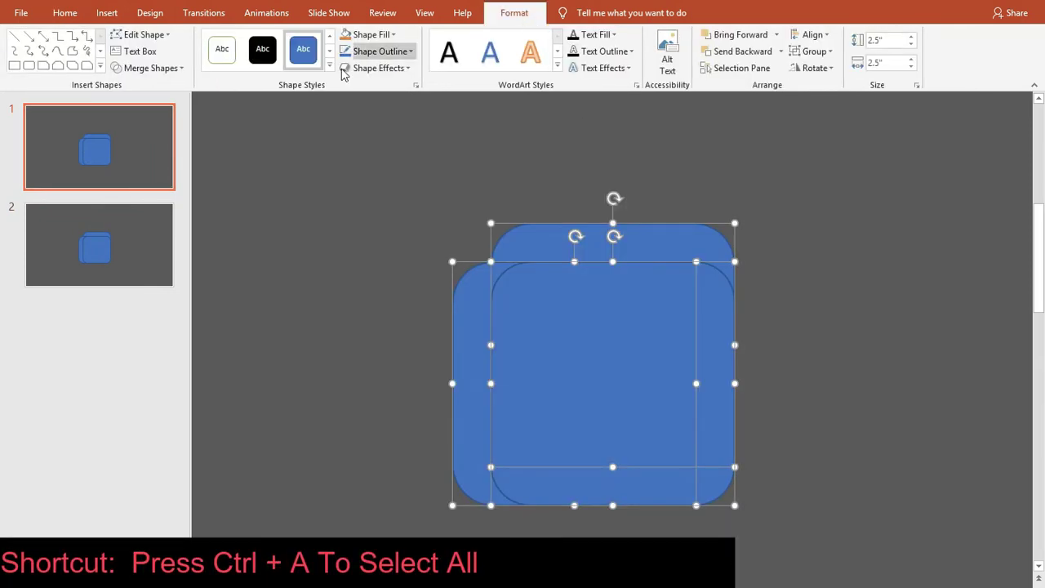
left_click(175, 69)
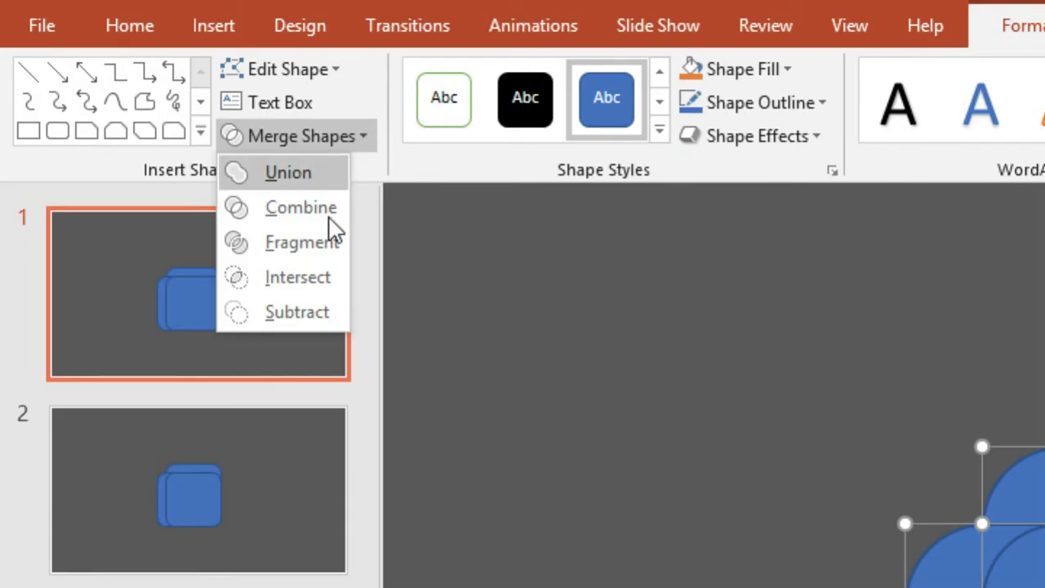
left_click(155, 159)
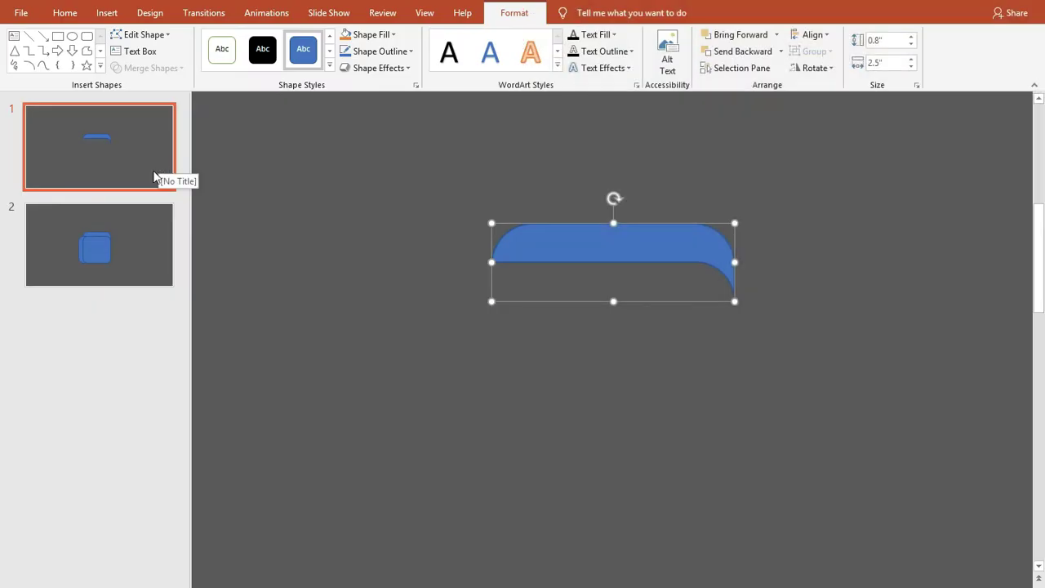
left_click(239, 506)
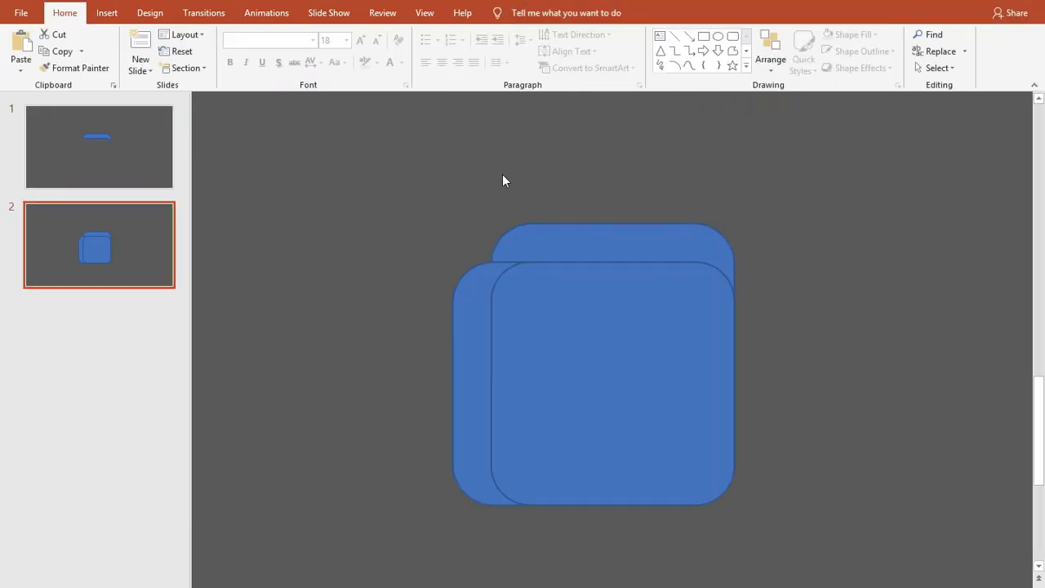
- Intersect the rounded squares on slide 2 with Merge Shapes
left_click_drag(473, 175, 793, 555)
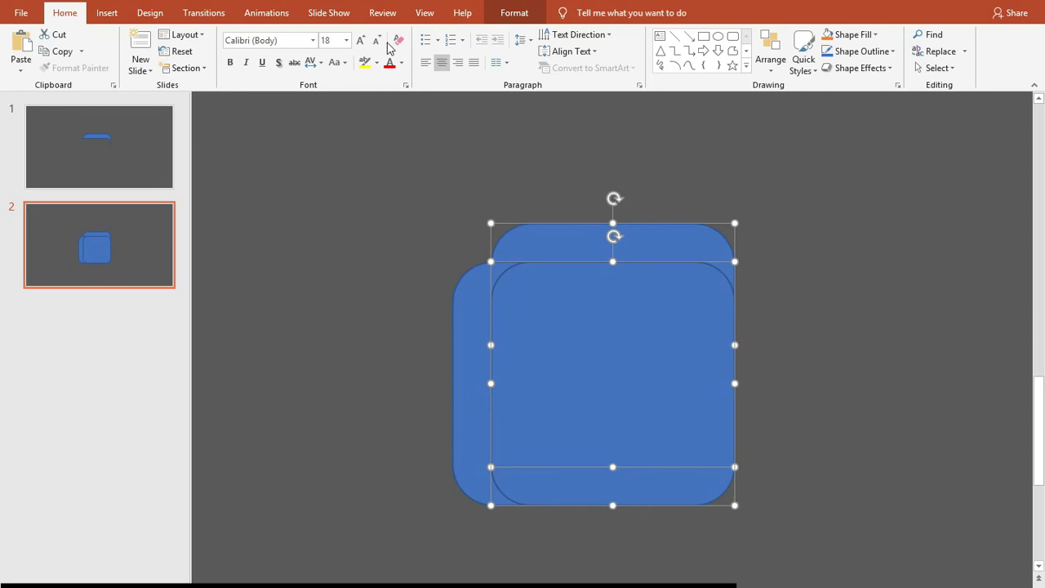
left_click(510, 13)
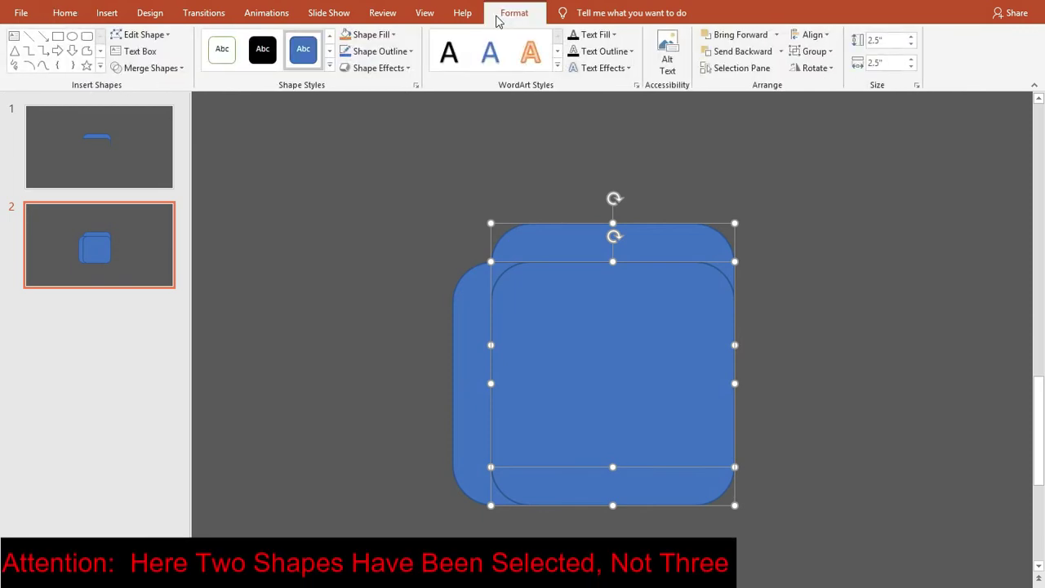
left_click(167, 69)
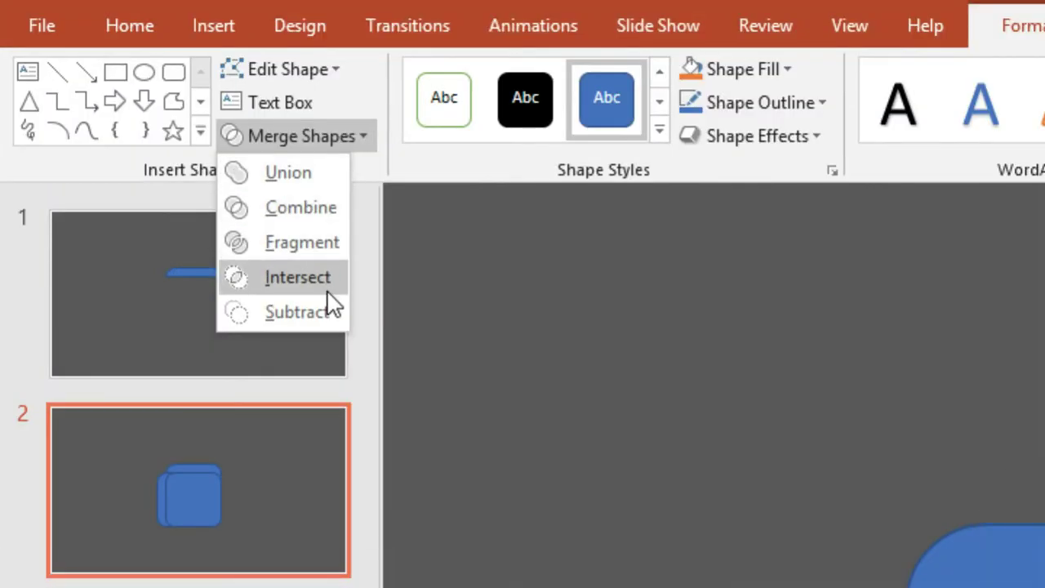
left_click(327, 292)
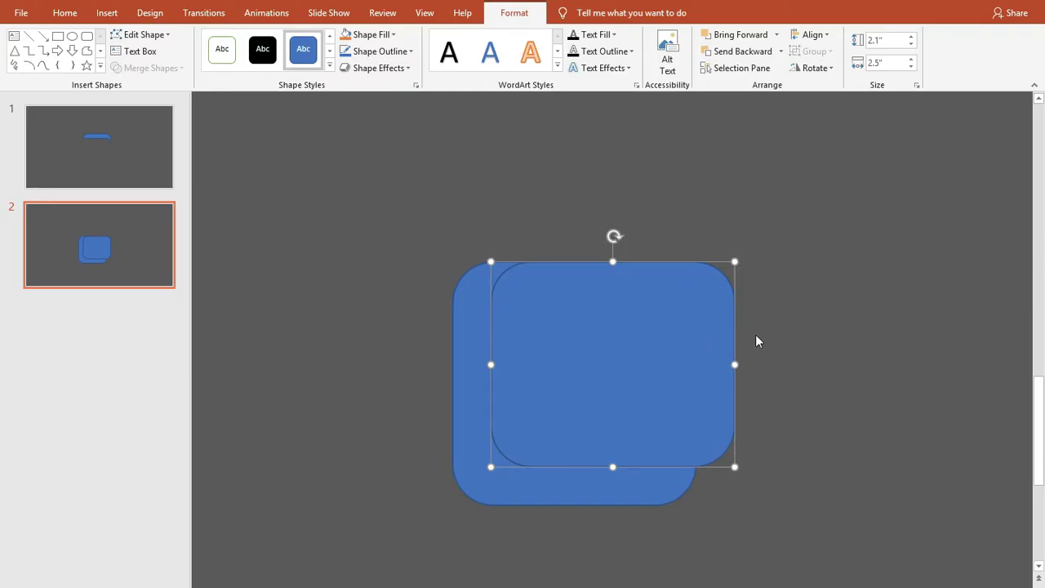
- Subtract the front square to leave a curved side band, cut it, and go to slide 1
left_click(918, 353)
left_click(571, 343)
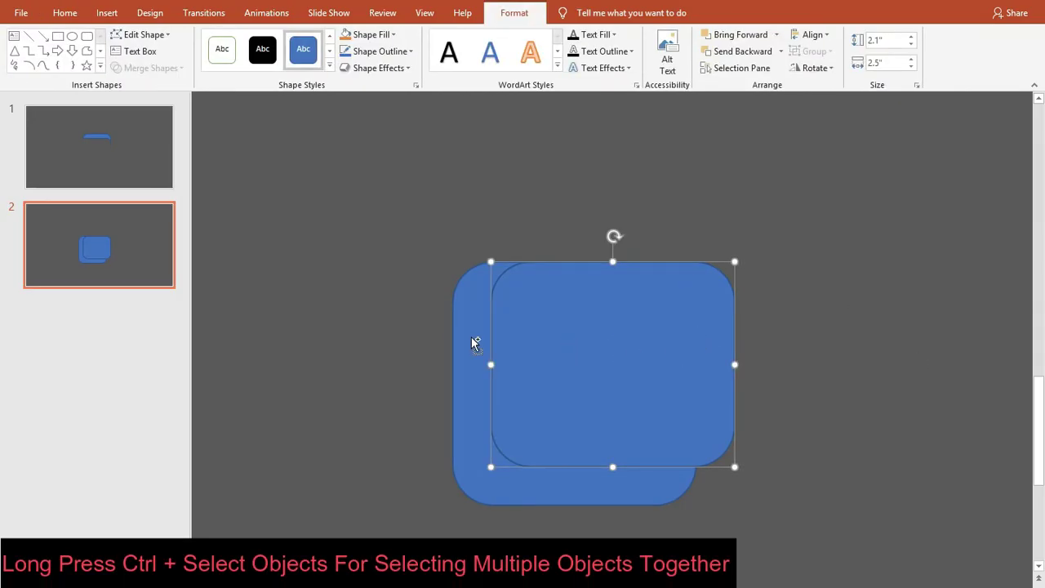
left_click(471, 341, "ctrl")
left_click(179, 70)
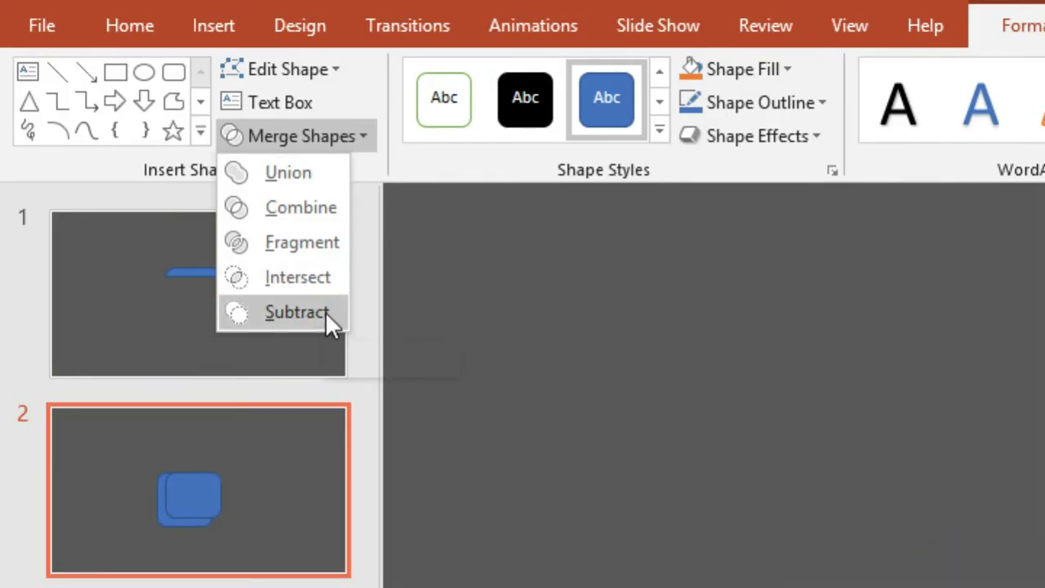
left_click(325, 312)
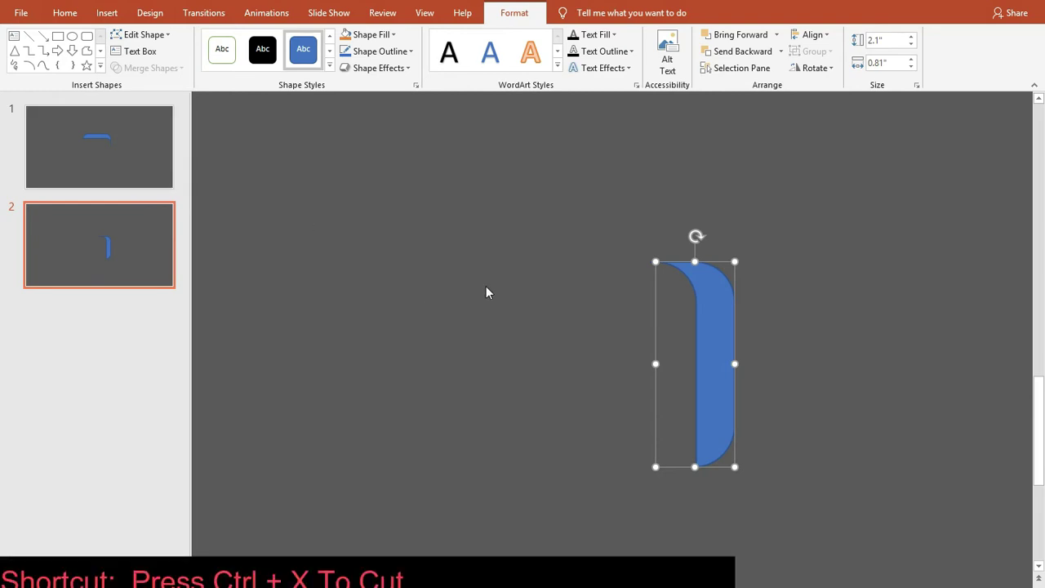
key("ctrl+x")
left_click(129, 147)
- Paste the side band, group it with the top band, and move the corner piece left
left_click(286, 173)
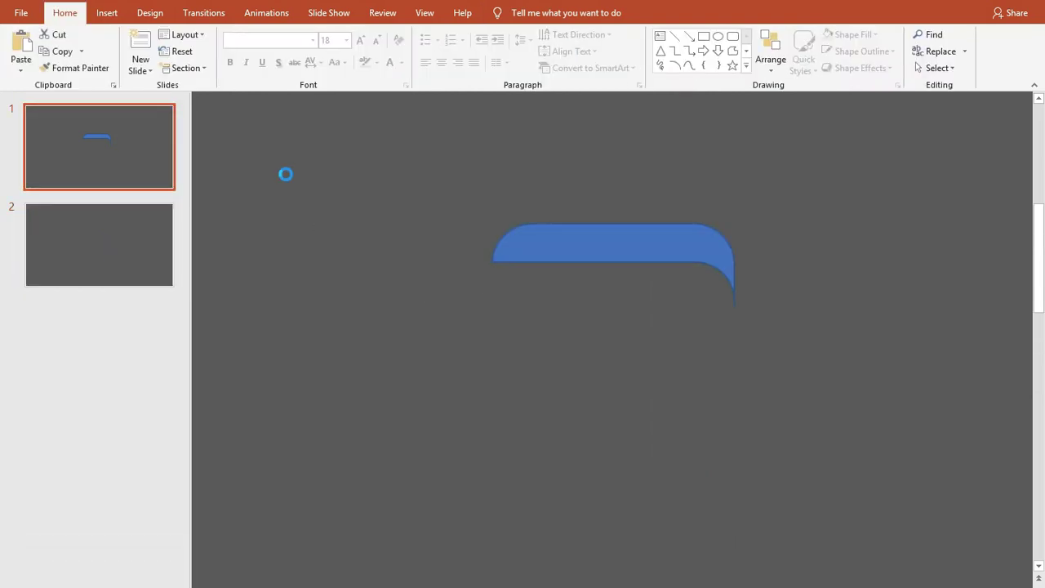
key("ctrl+v")
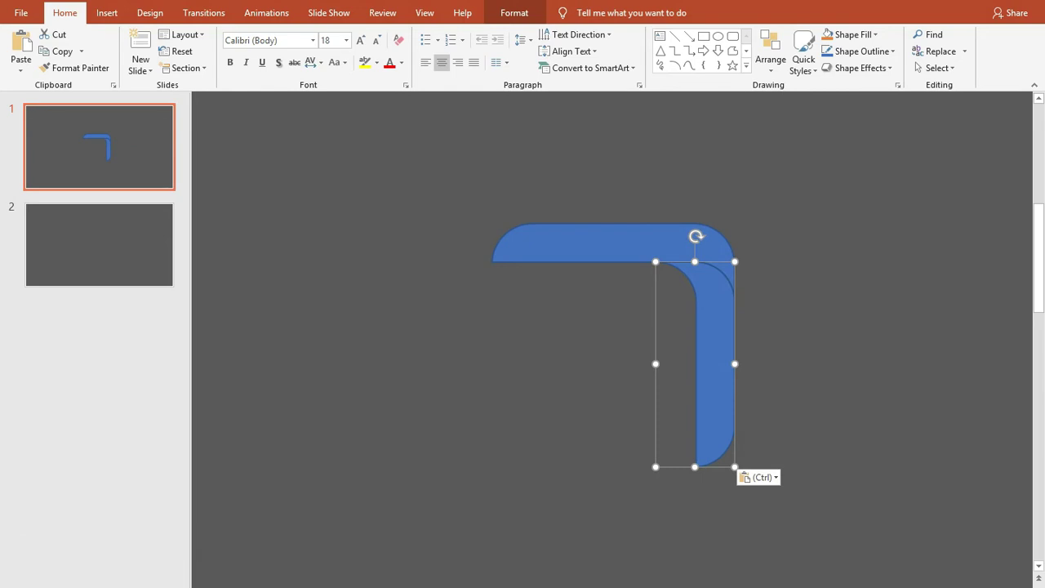
left_click(956, 581)
left_click_drag(479, 215, 784, 517)
right_click(543, 295)
mouse_move(579, 378)
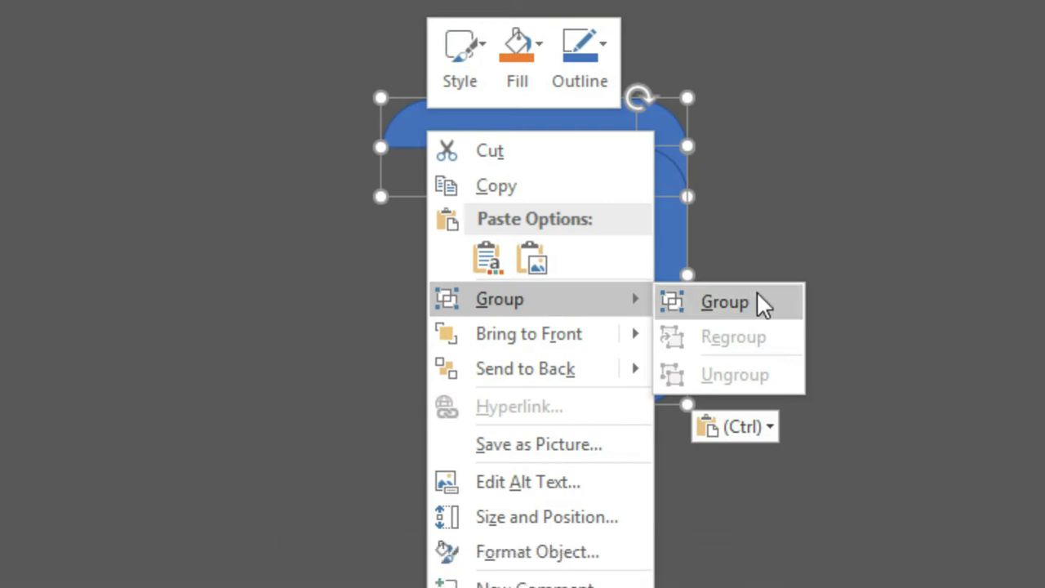
left_click(755, 295)
left_click_drag(644, 299, 376, 277)
- Draw a new rounded rectangle near the top of the slide
left_click(586, 253)
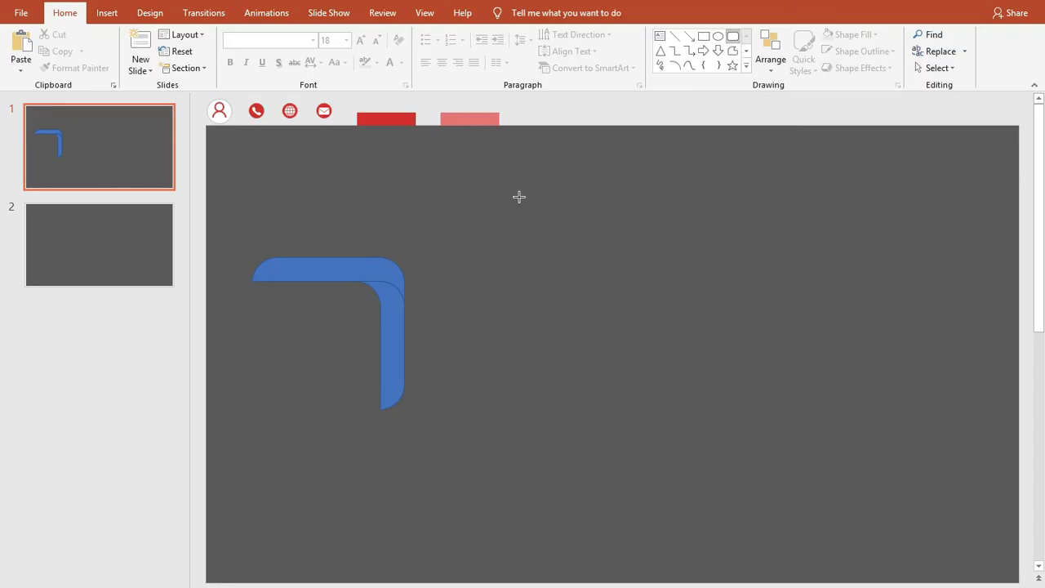
left_click_drag(483, 184, 599, 257)
right_click(546, 197)
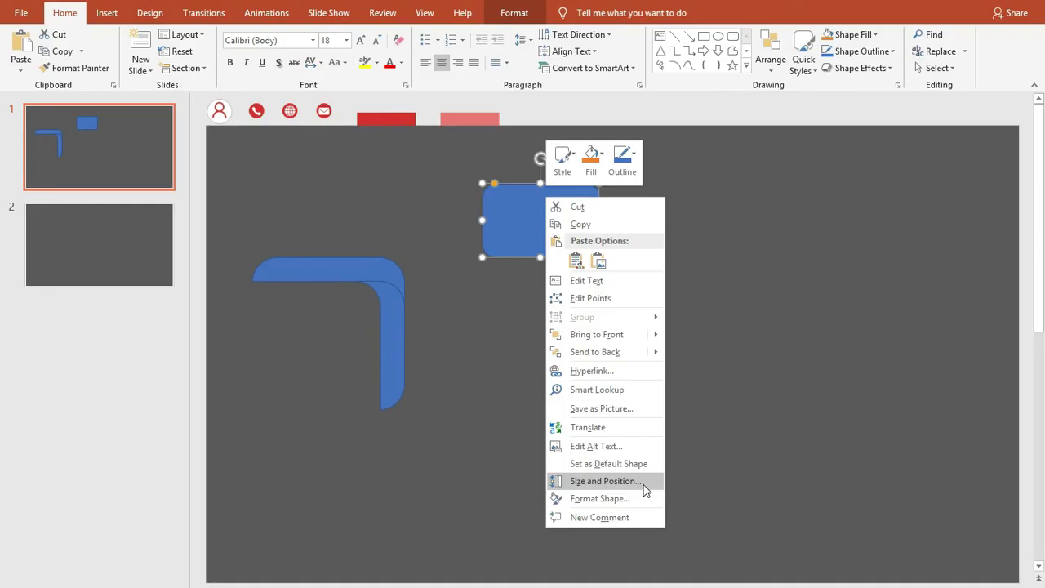
- Set the new rounded rectangle's height to 2" and width to 3.5"
left_click(524, 384)
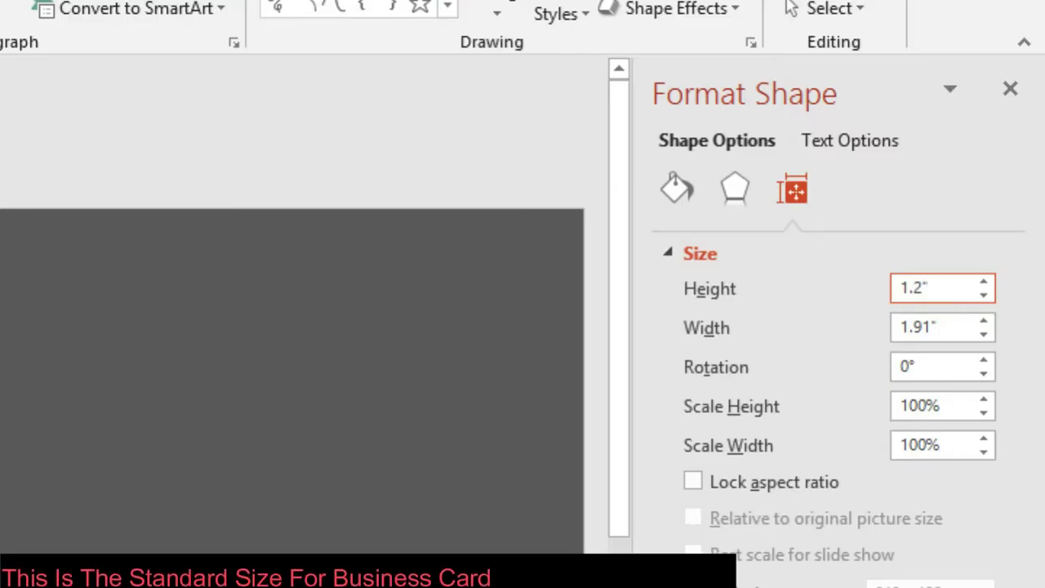
key("BackSpace")
key("BackSpace")
key("BackSpace")
key("BackSpace")
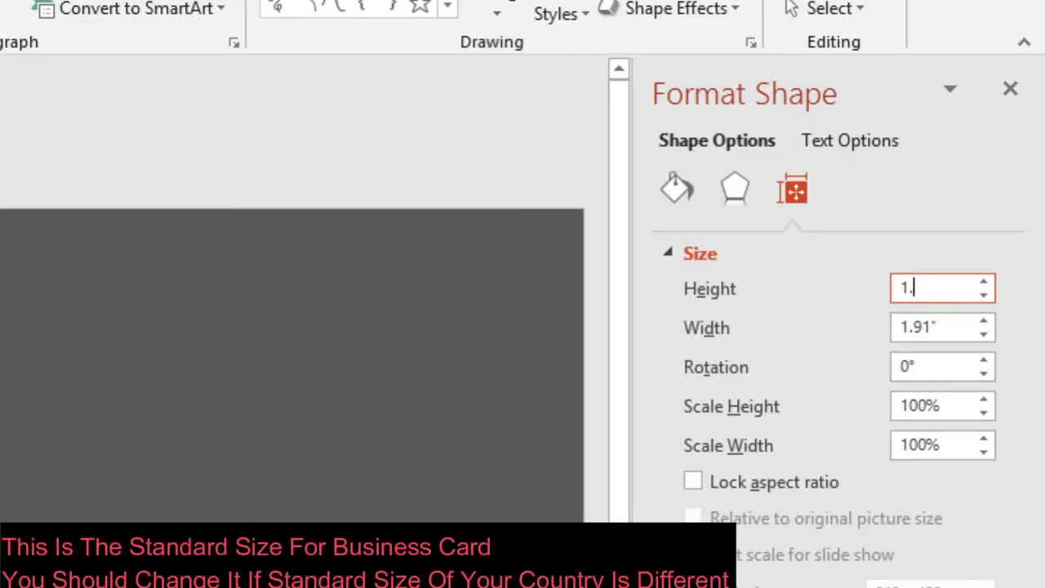
type("2")
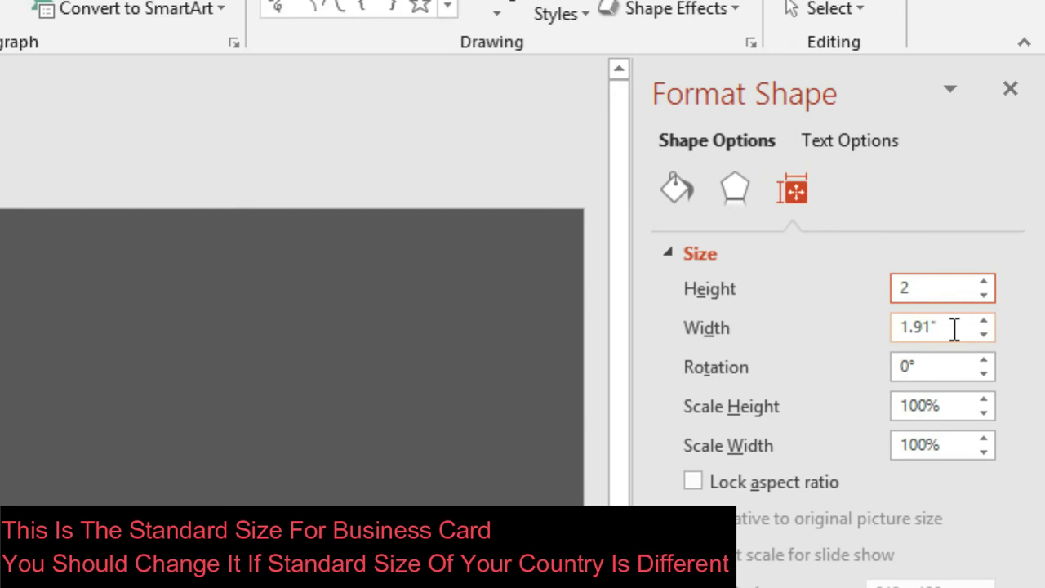
left_click_drag(954, 329, 890, 329)
type("3.5")
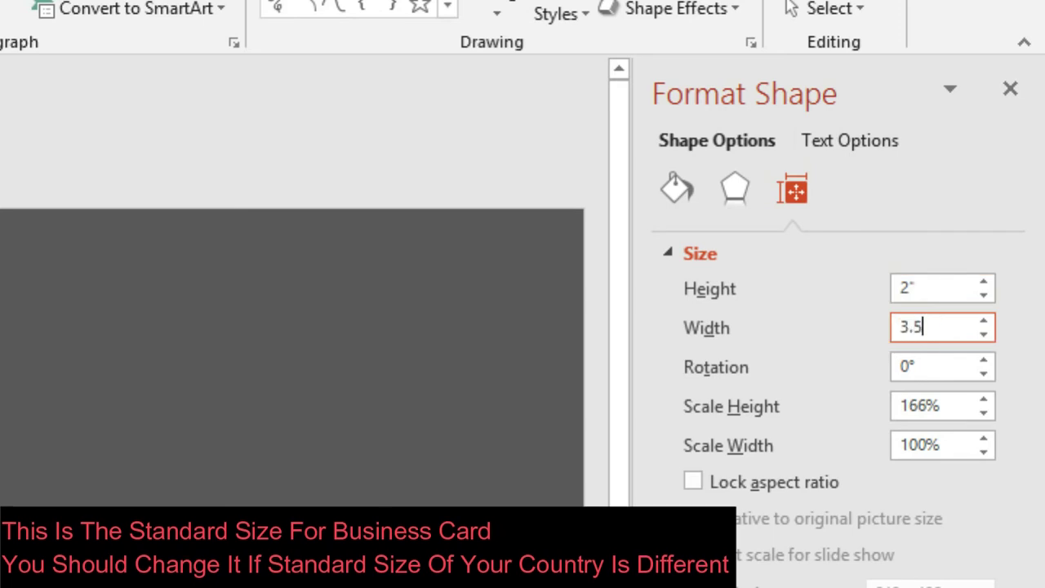
key("Return")
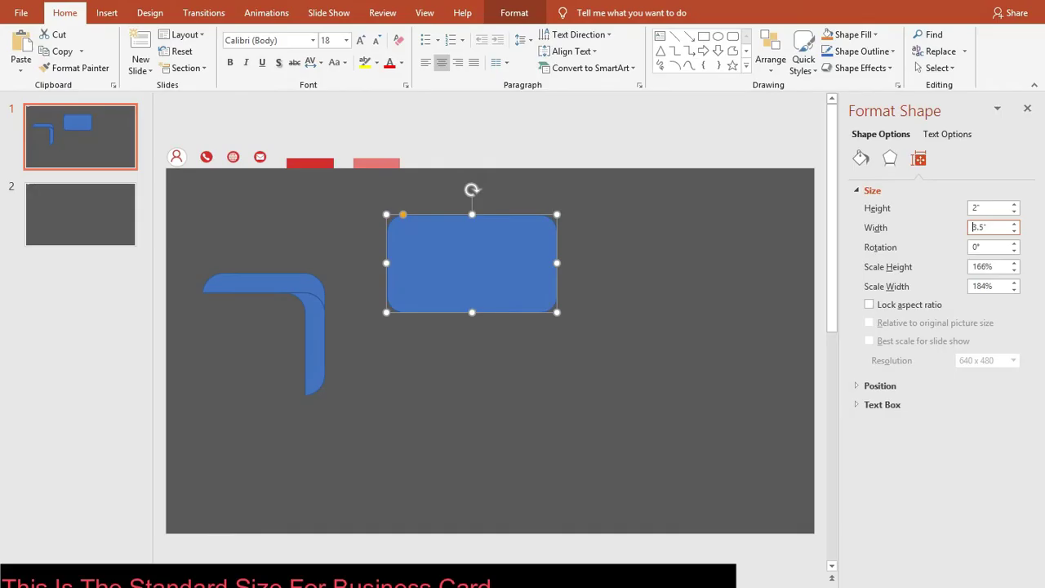
left_click(1027, 109)
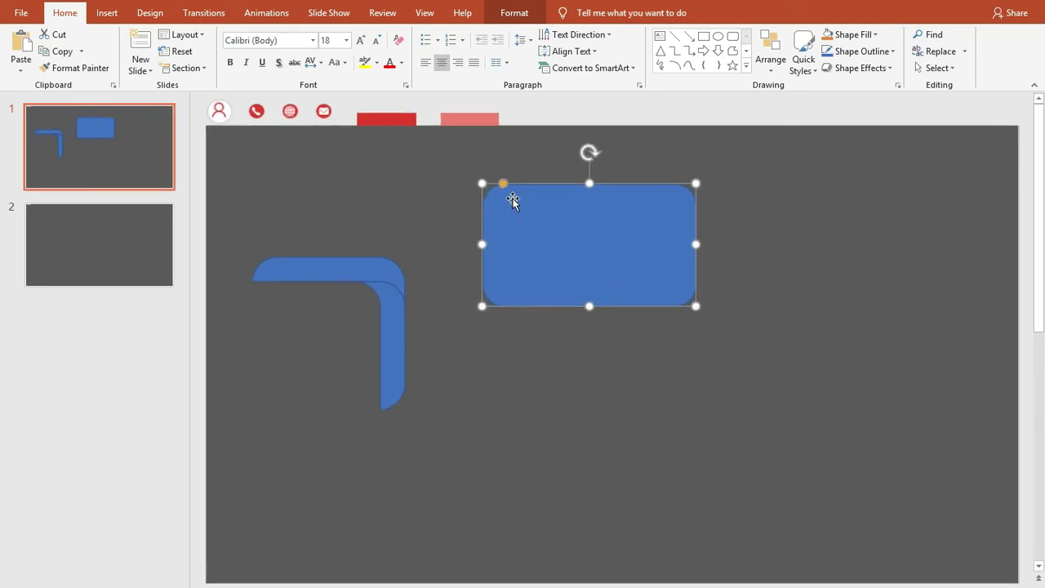
- Move the rounded rectangle card down and to the right
left_click(492, 180)
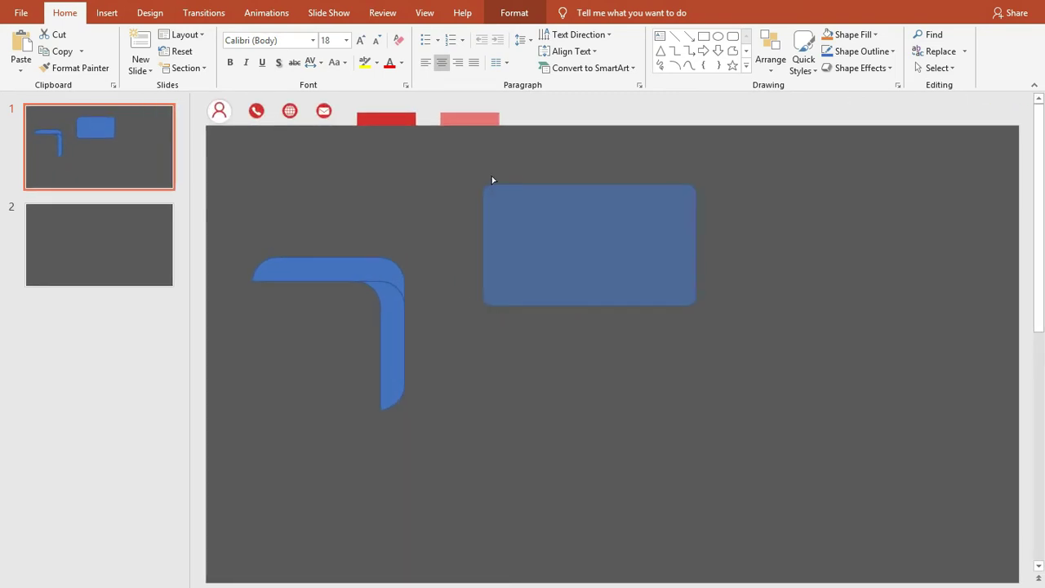
left_click(587, 240)
left_click_drag(587, 240, 619, 341)
- Bring the curved corner piece in front of the card
left_click(390, 271)
left_click_drag(390, 271, 417, 282)
right_click(417, 282)
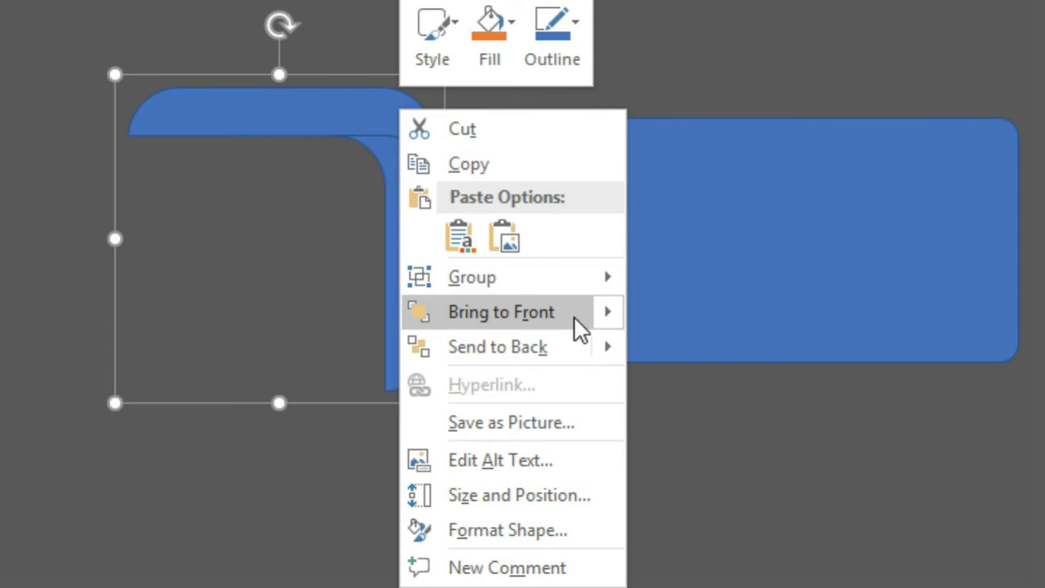
left_click(523, 312)
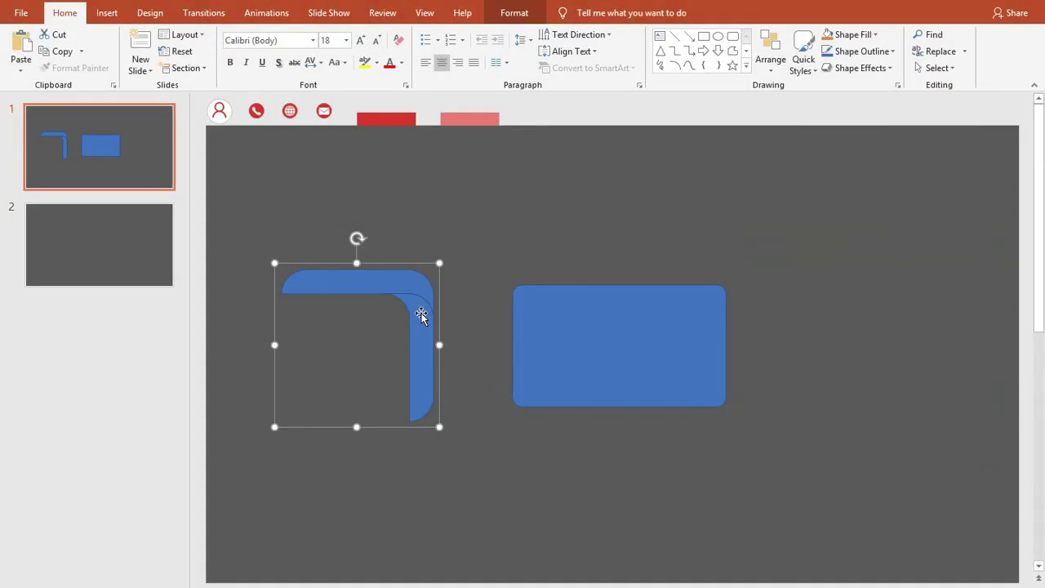
- Rotate the corner piece and lay it across the card's upper-left portion
left_click_drag(399, 169, 504, 140)
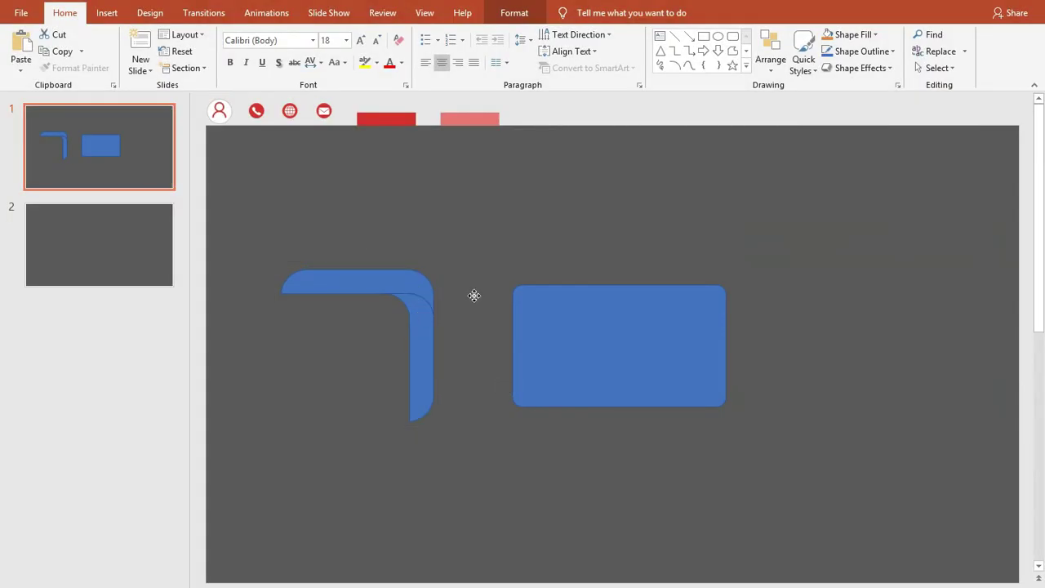
left_click_drag(416, 292, 556, 306)
left_click_drag(508, 253, 528, 256)
left_click_drag(553, 305, 594, 292)
left_click_drag(574, 241, 587, 253)
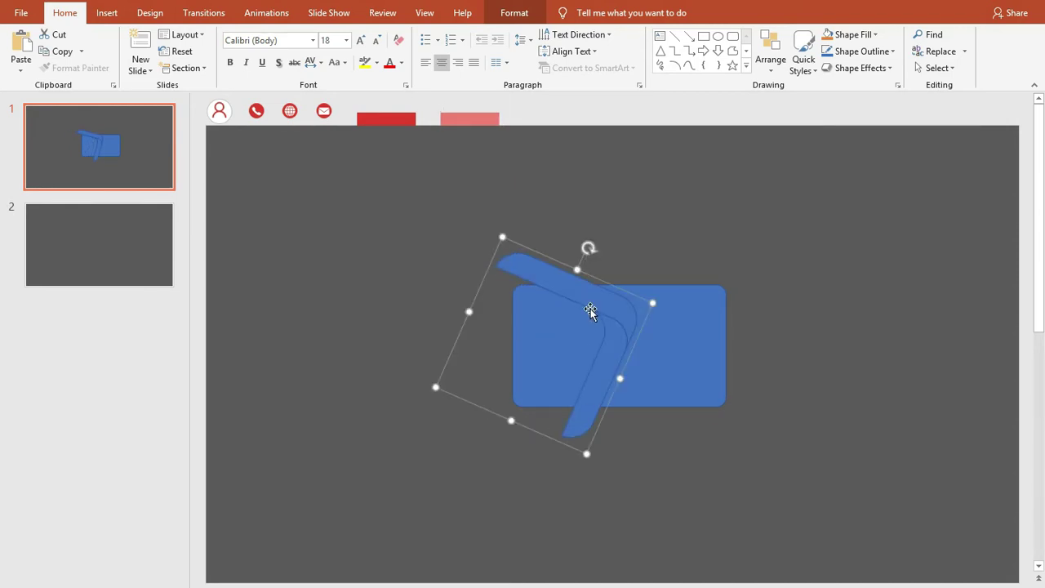
mouse_move(586, 308)
left_mouse_down()
mouse_move(576, 308)
mouse_move(594, 304)
left_mouse_up()
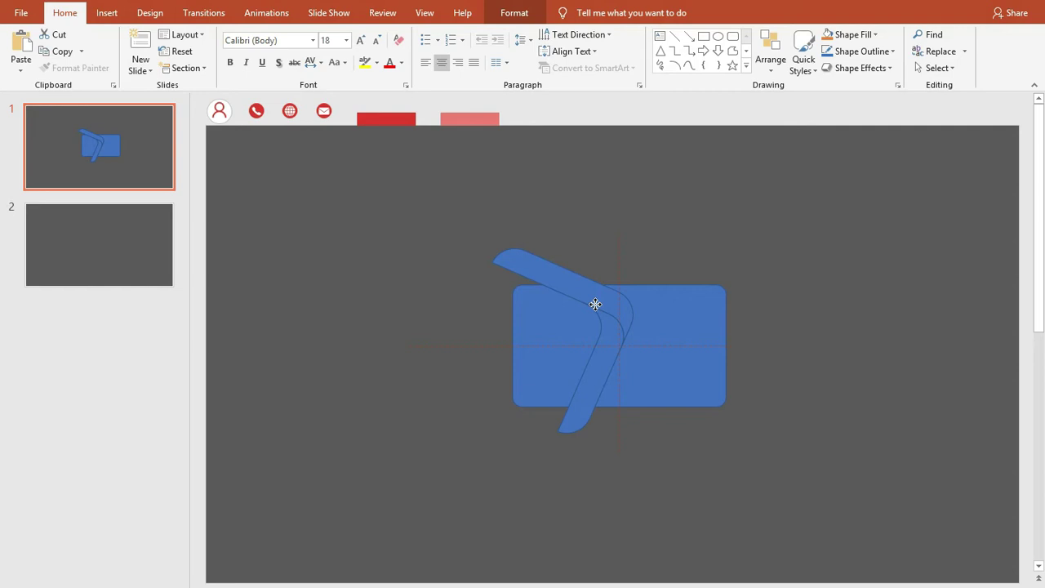
left_click_drag(597, 303, 597, 304)
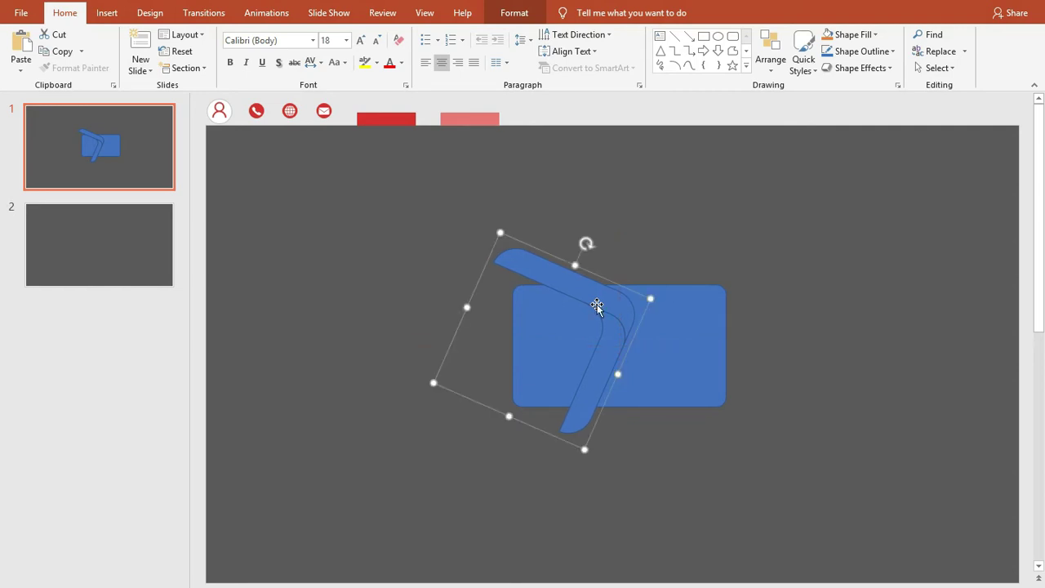
- Nudge the bent band slightly and ungroup it into separate parts
right_click(531, 270)
left_click(481, 322)
left_click_drag(572, 291, 569, 289)
right_click(569, 288)
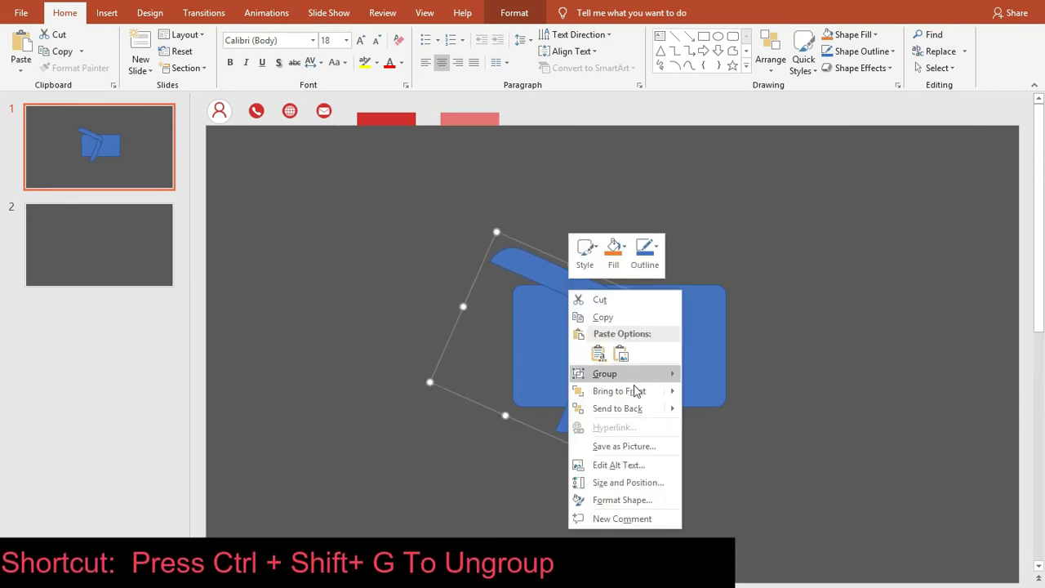
mouse_move(647, 376)
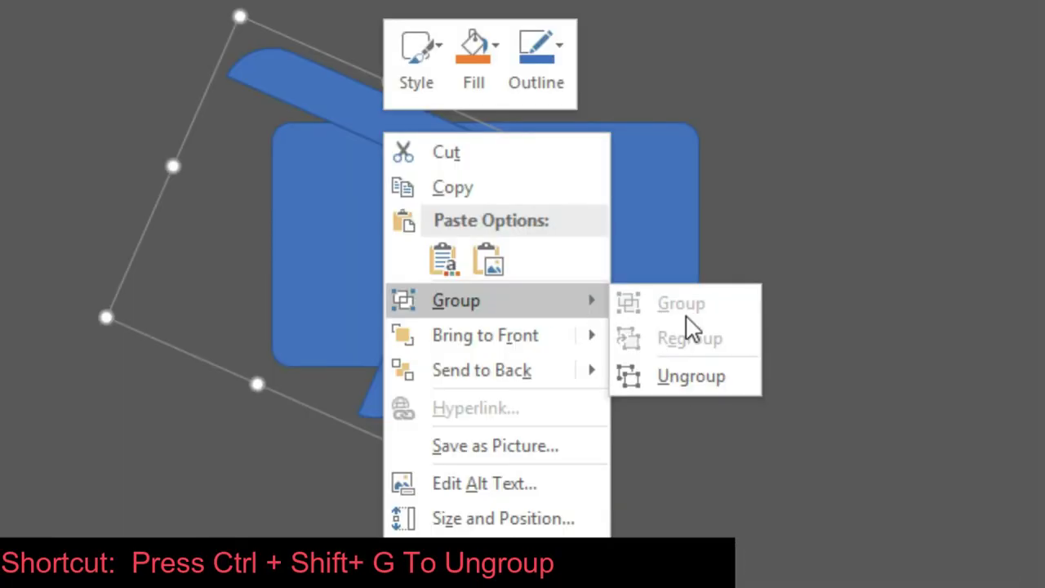
left_click(684, 375)
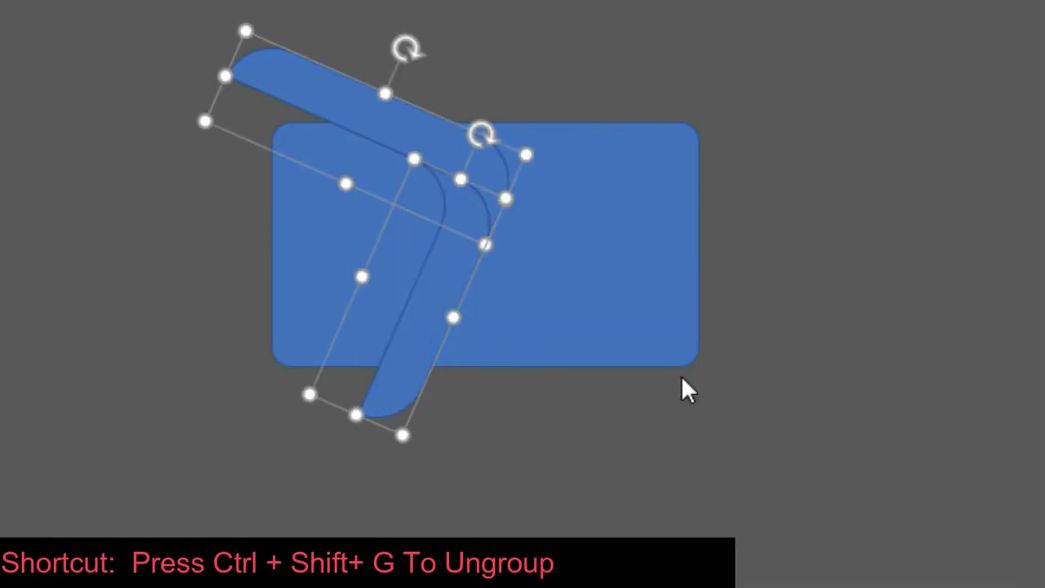
- Fragment the card and band parts together with Merge Shapes
left_click_drag(424, 189, 746, 438)
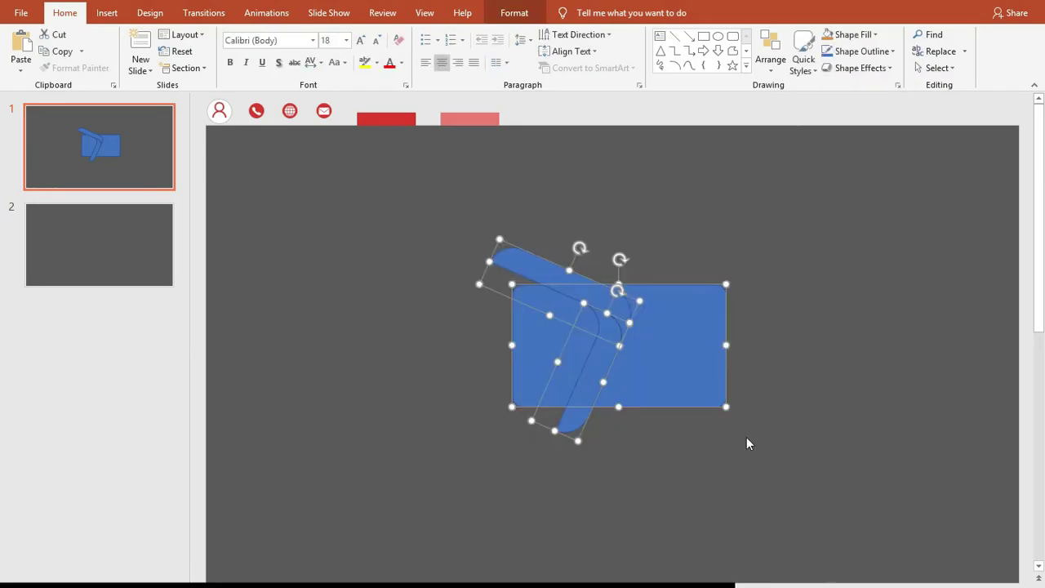
left_click(514, 13)
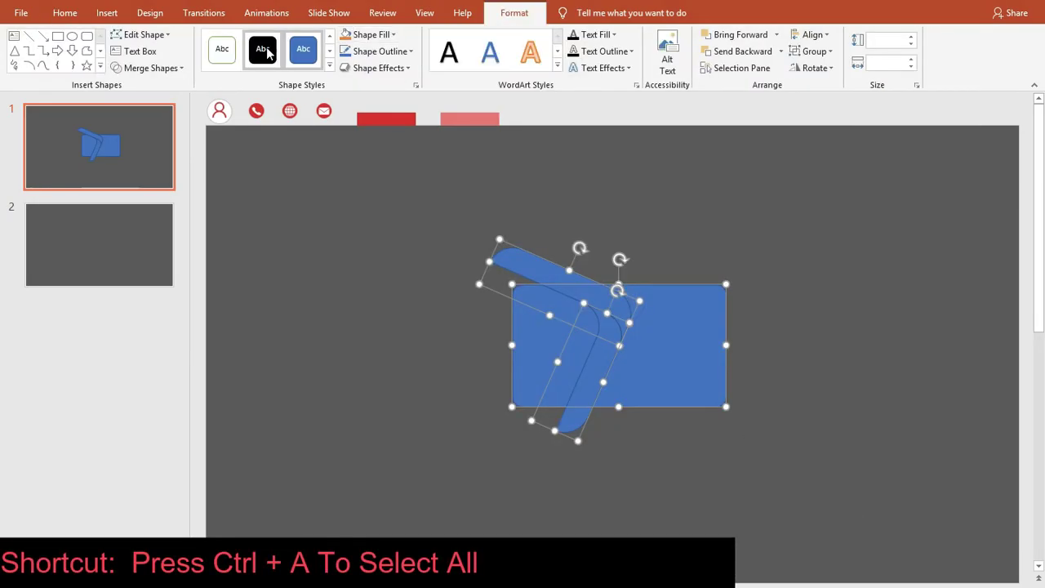
left_click(154, 69)
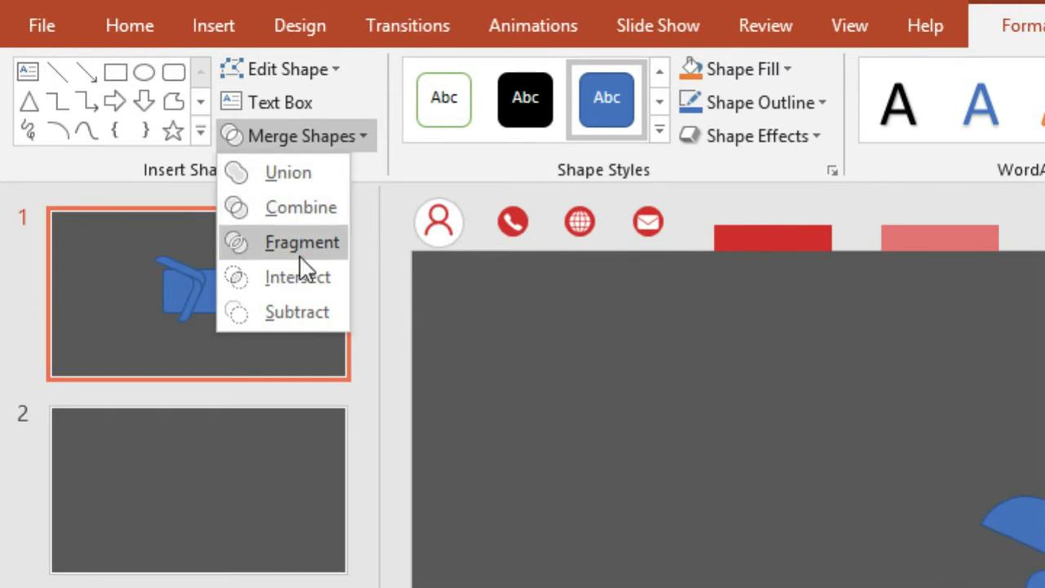
left_click(297, 244)
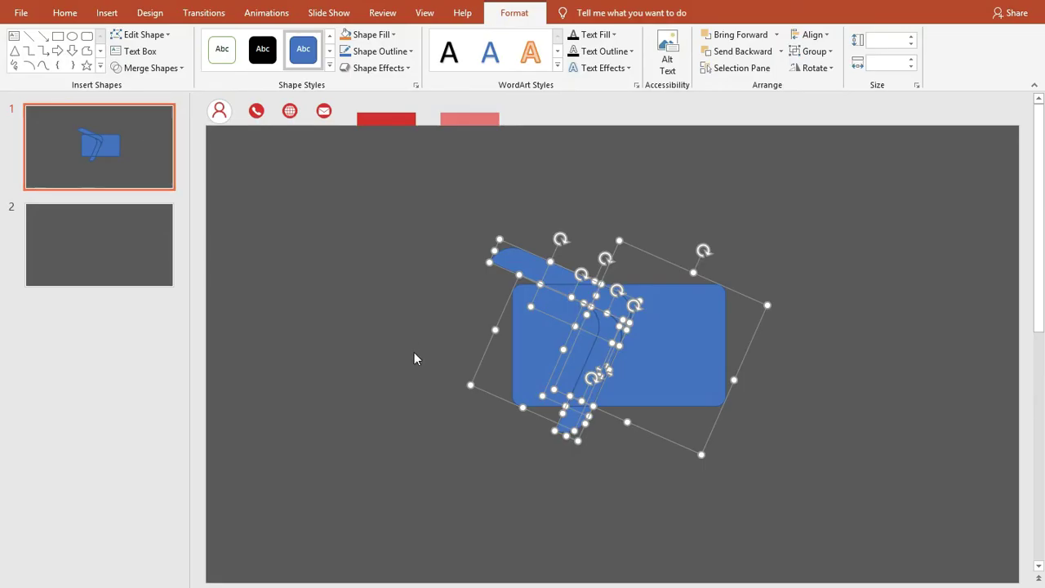
- Delete the fragments sticking out above and below the card
left_click(455, 260)
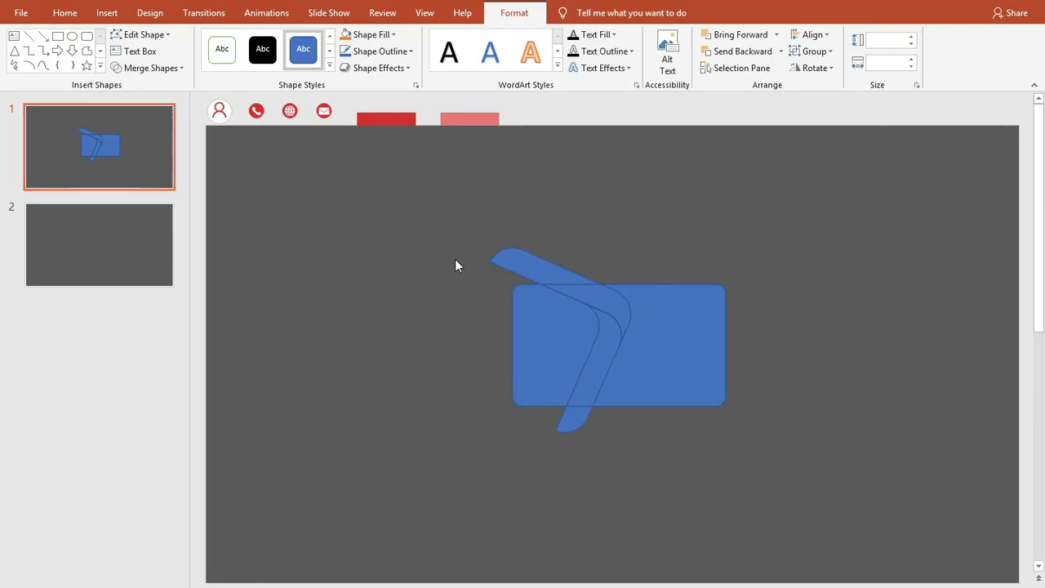
left_click(525, 261)
key("Delete")
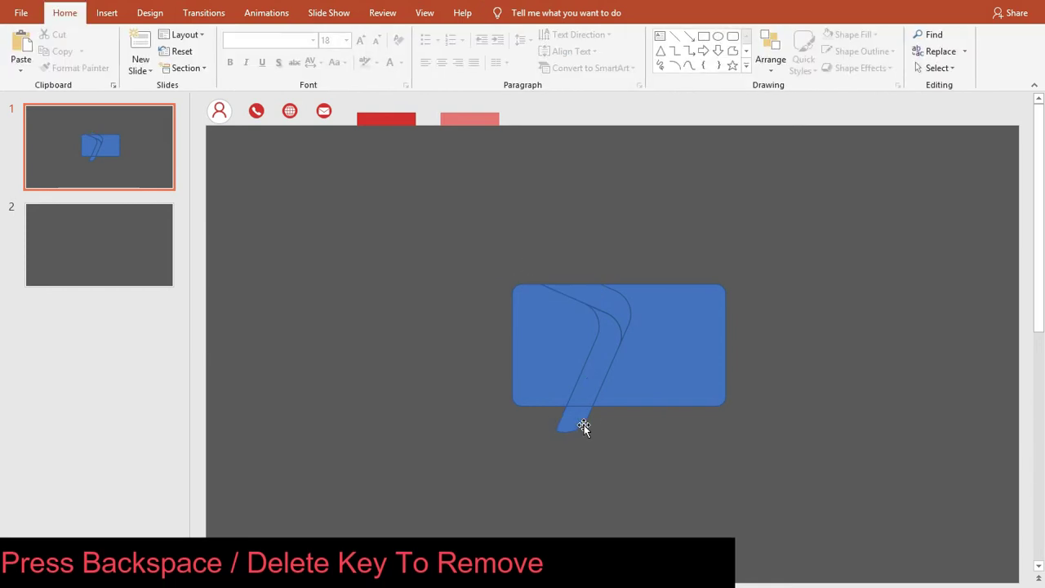
left_click(581, 423)
key("Delete")
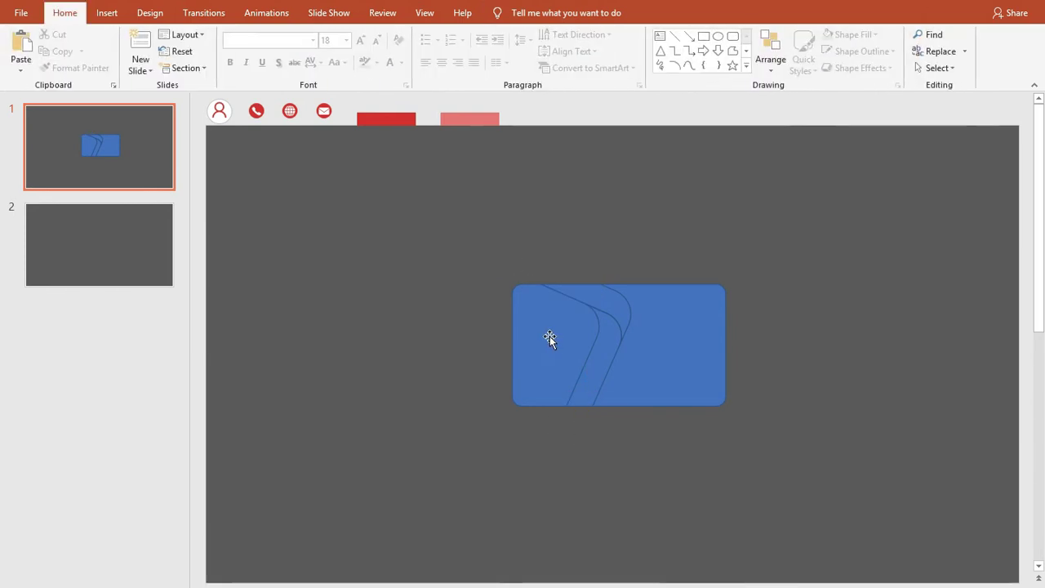
left_click(549, 335)
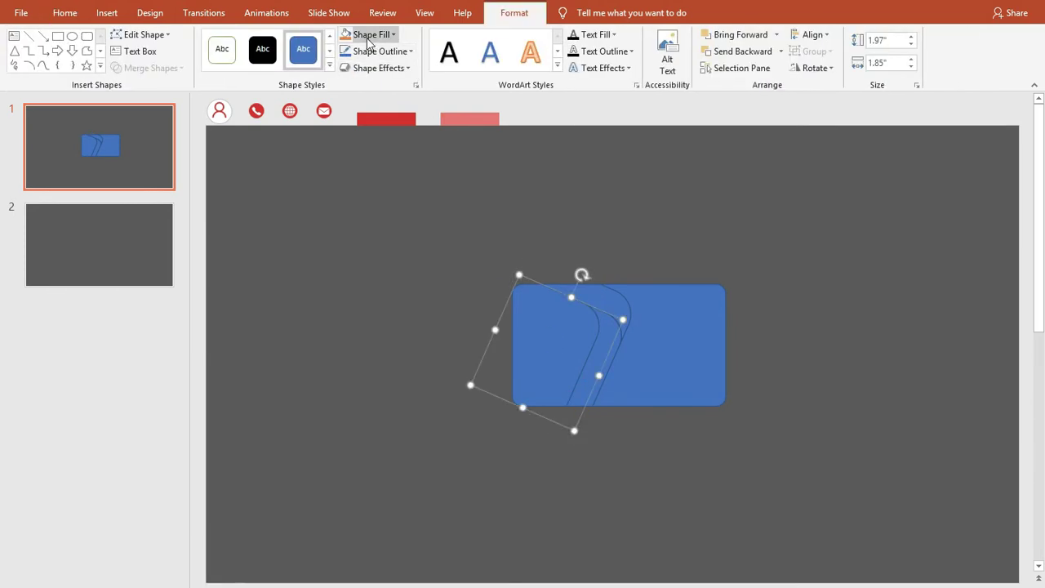
- Fill the left card piece white and the large right piece near-black
left_click(374, 37)
left_click(348, 68)
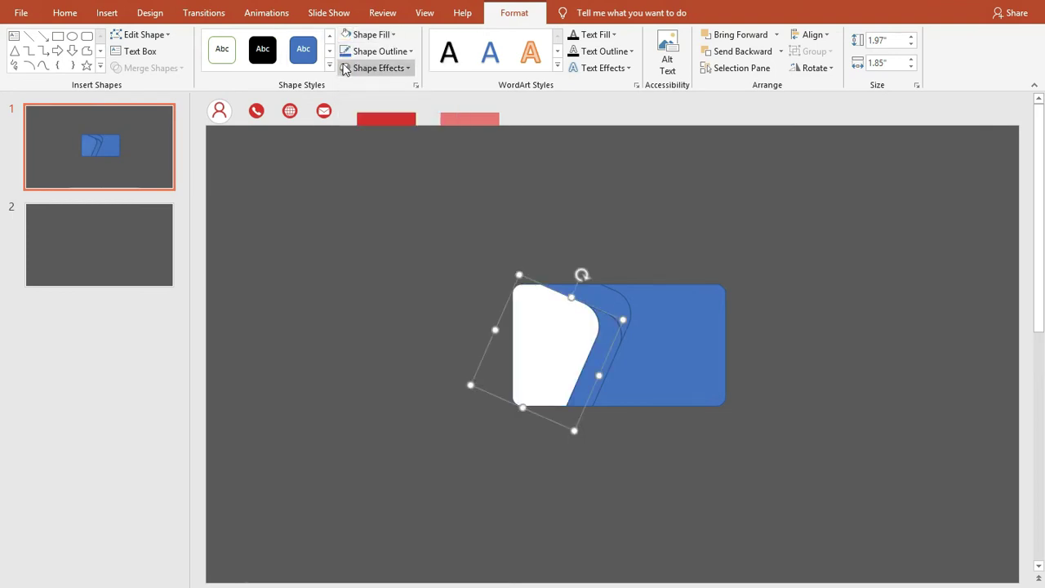
left_click(674, 327)
left_click(371, 35)
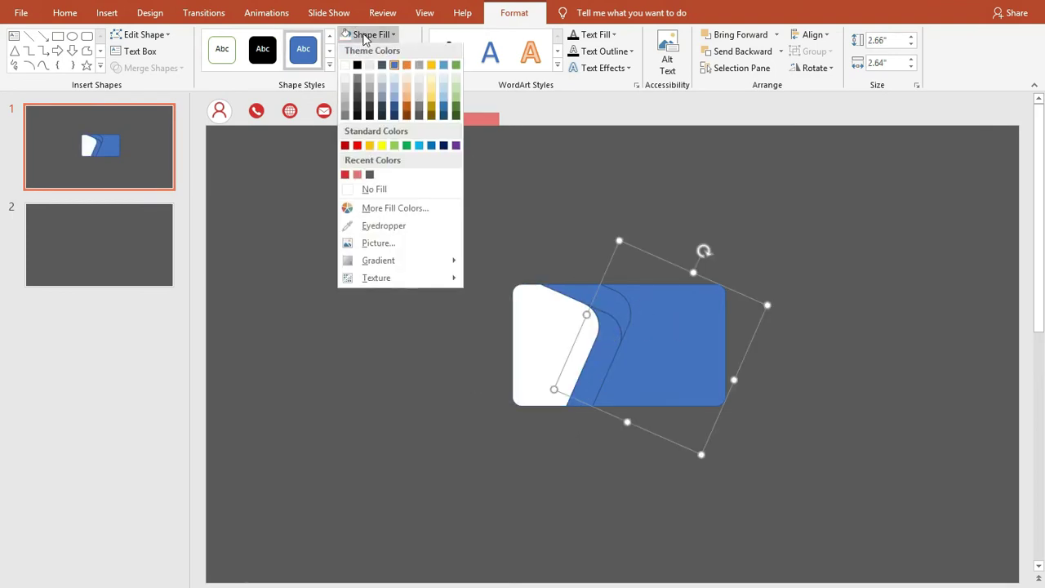
left_click(356, 110)
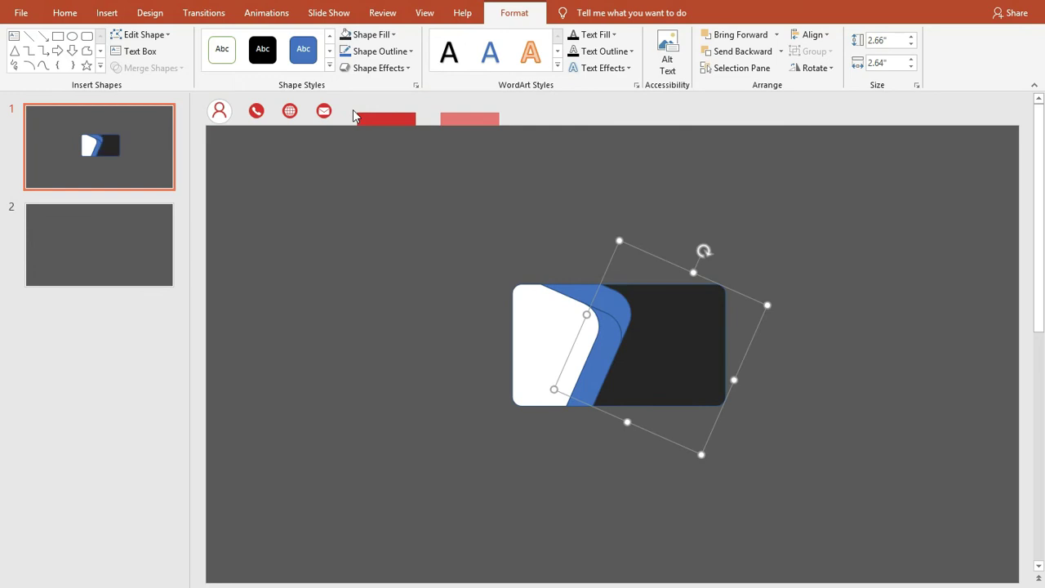
- Eyedrop red onto the top strip and pink onto the curved band, then select all pieces
left_click(558, 281)
left_click(392, 36)
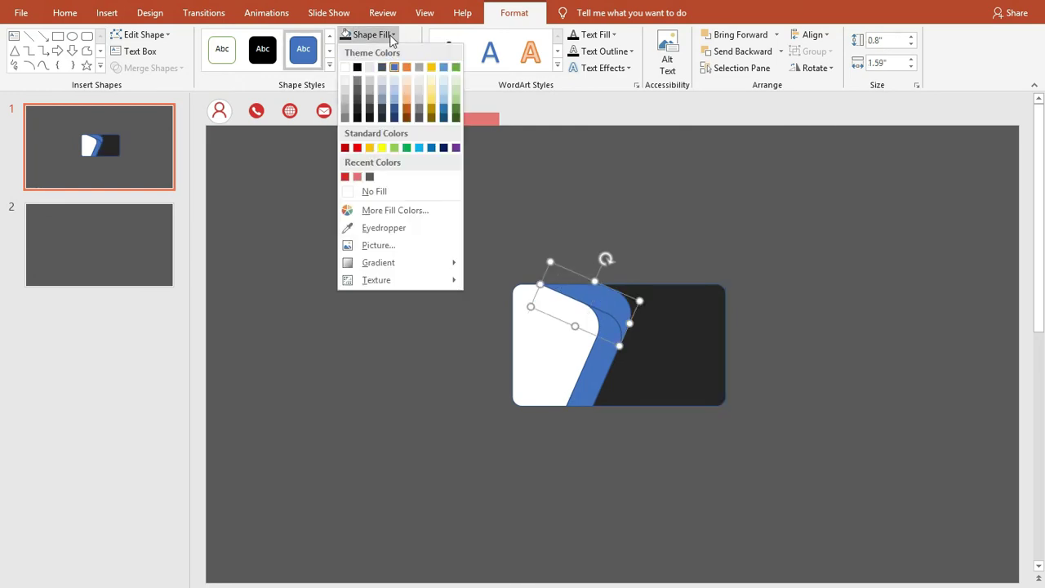
left_click(394, 228)
left_click(375, 116)
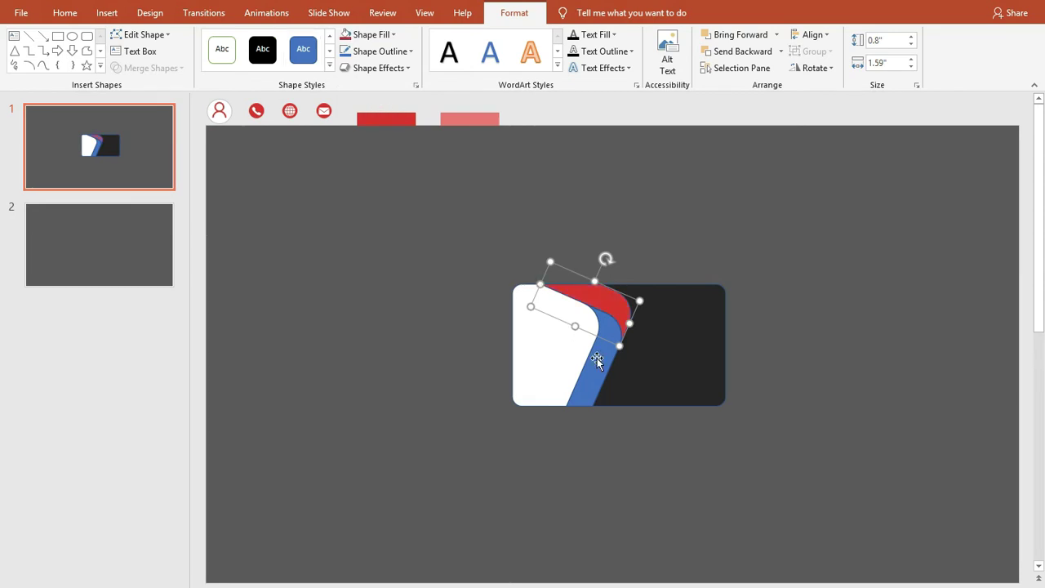
left_click(601, 365)
left_click(380, 33)
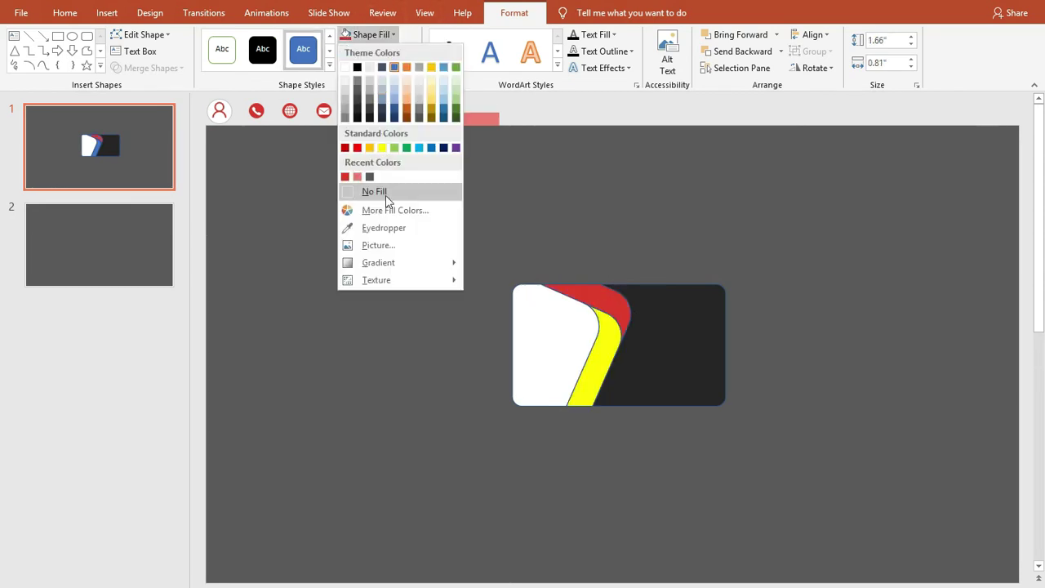
left_click(384, 227)
left_click(451, 113)
left_click_drag(397, 196, 896, 519)
left_click(514, 12)
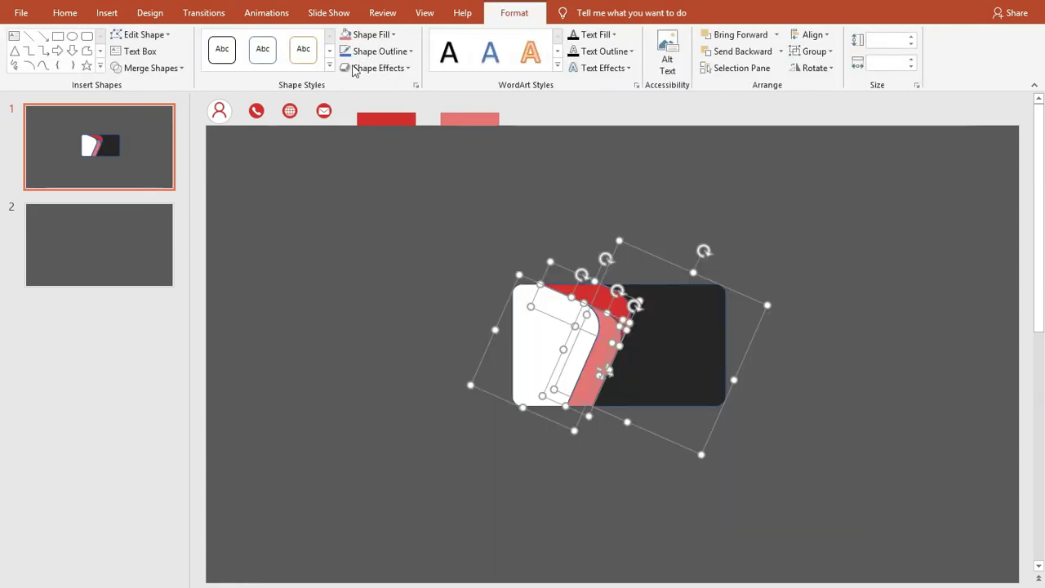
- Remove the outlines from all card pieces and drag the red person icon onto the slide
left_click(374, 51)
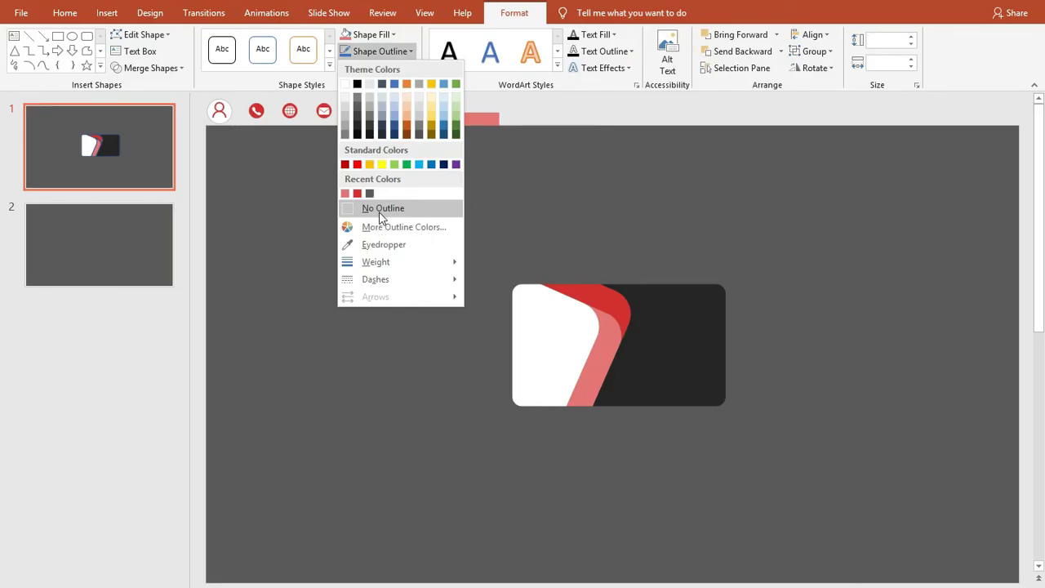
left_click(526, 294)
left_click(395, 263)
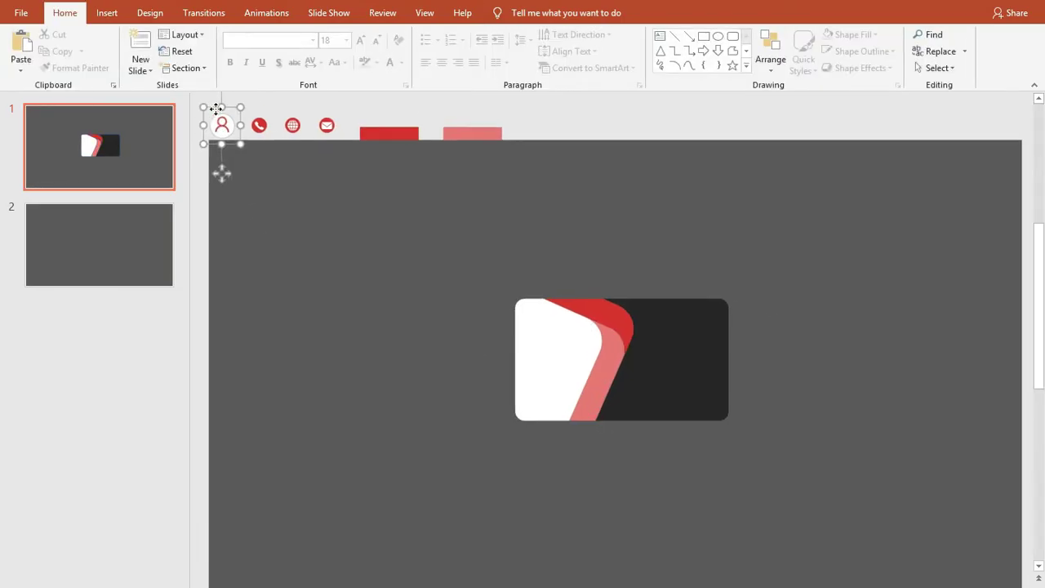
left_click_drag(219, 110, 347, 211)
right_click(346, 209)
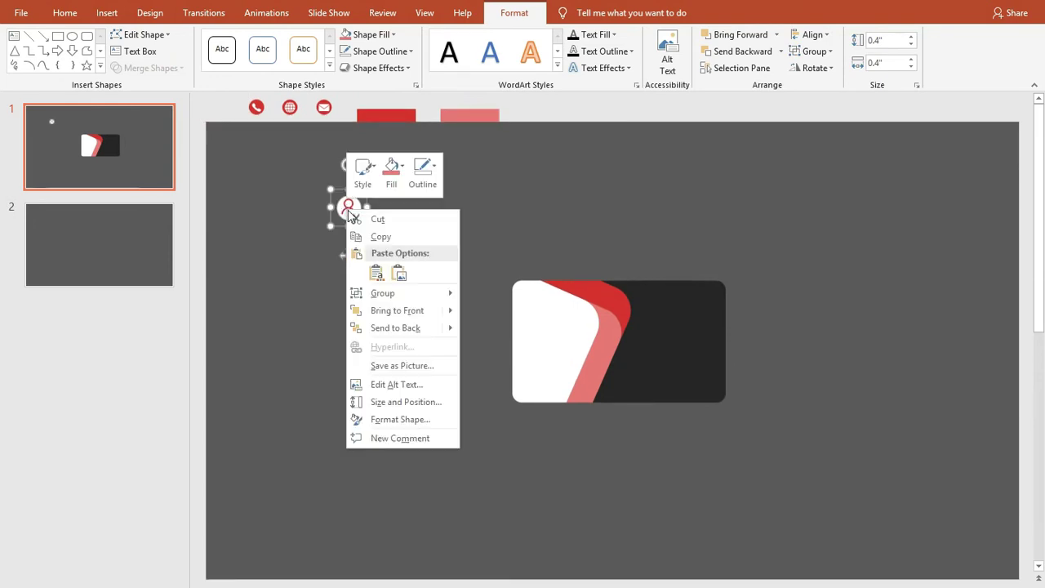